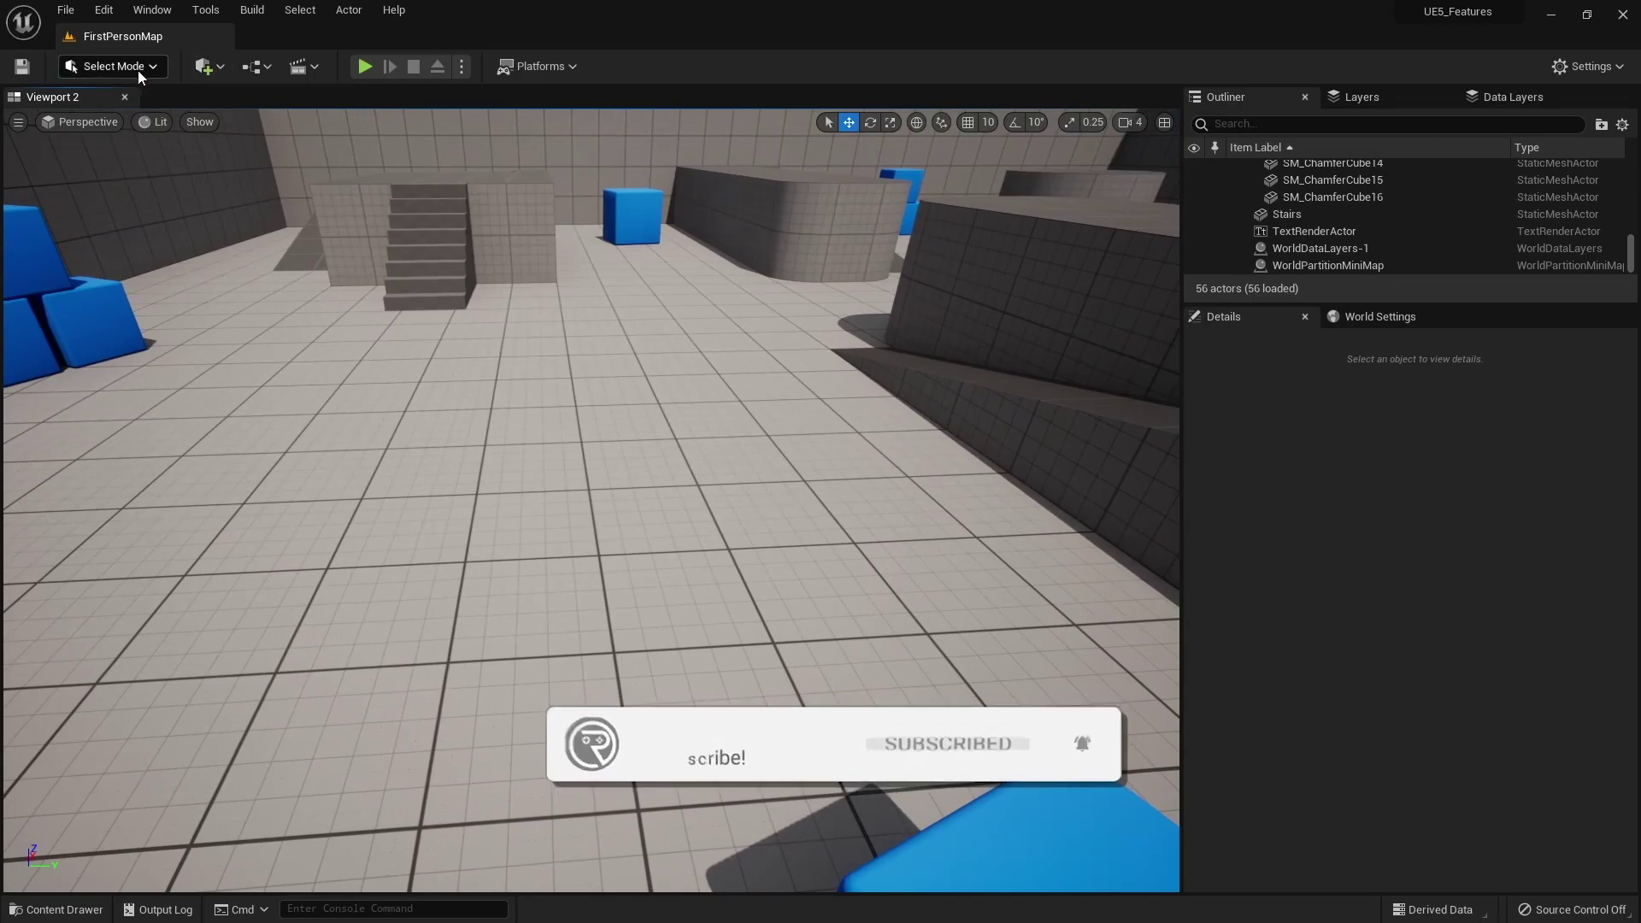
left_click(137, 69)
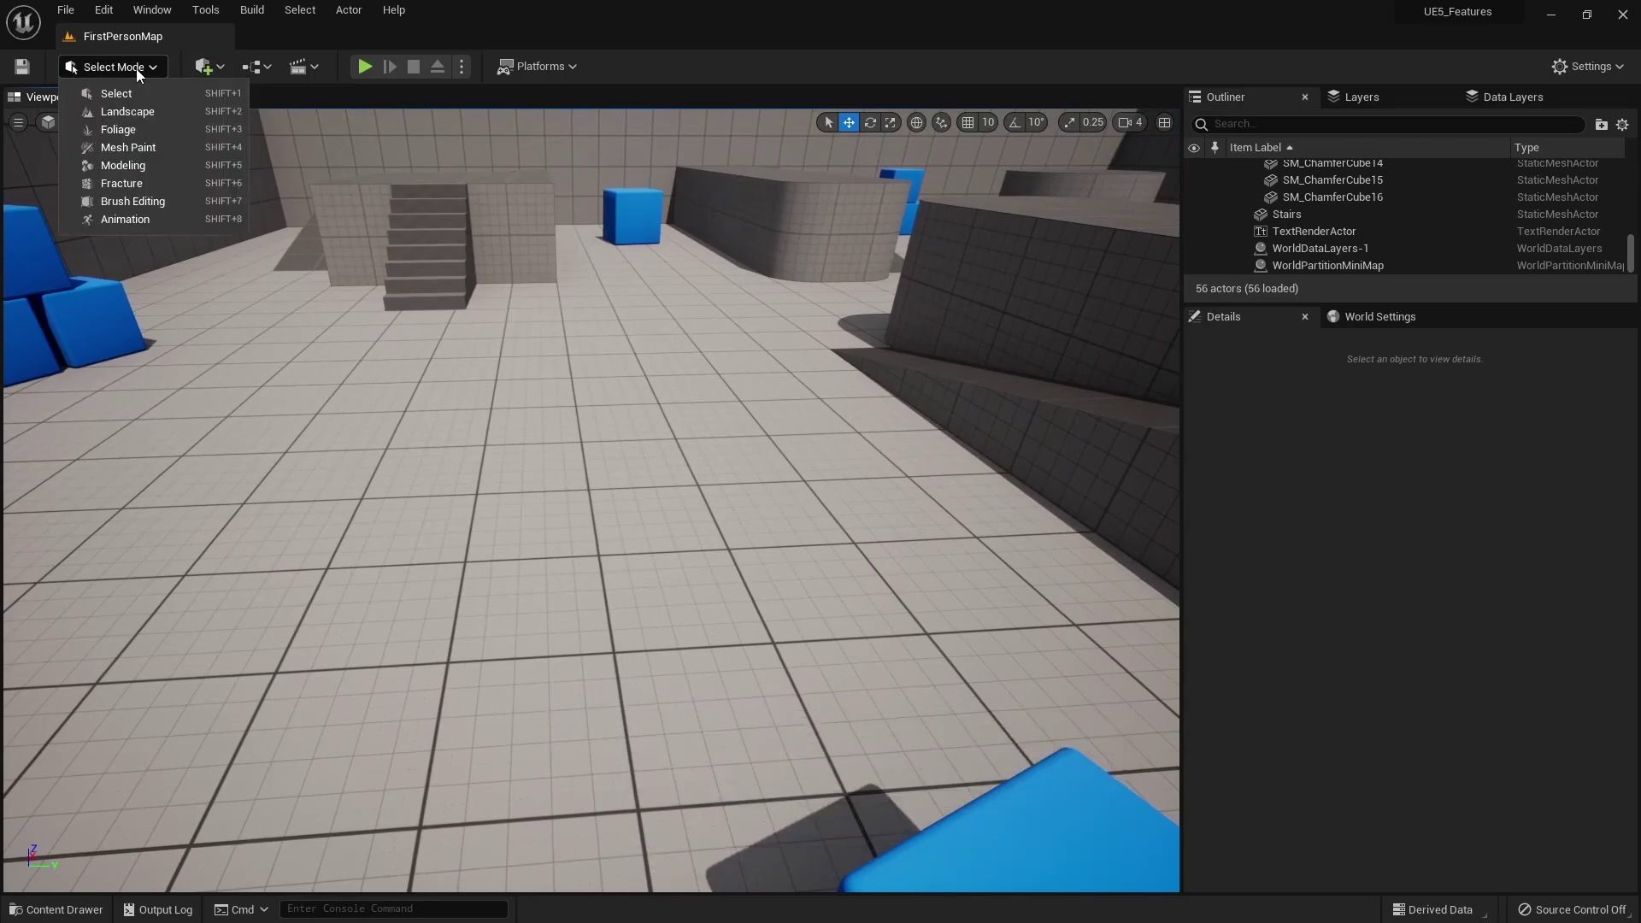
left_click(124, 168)
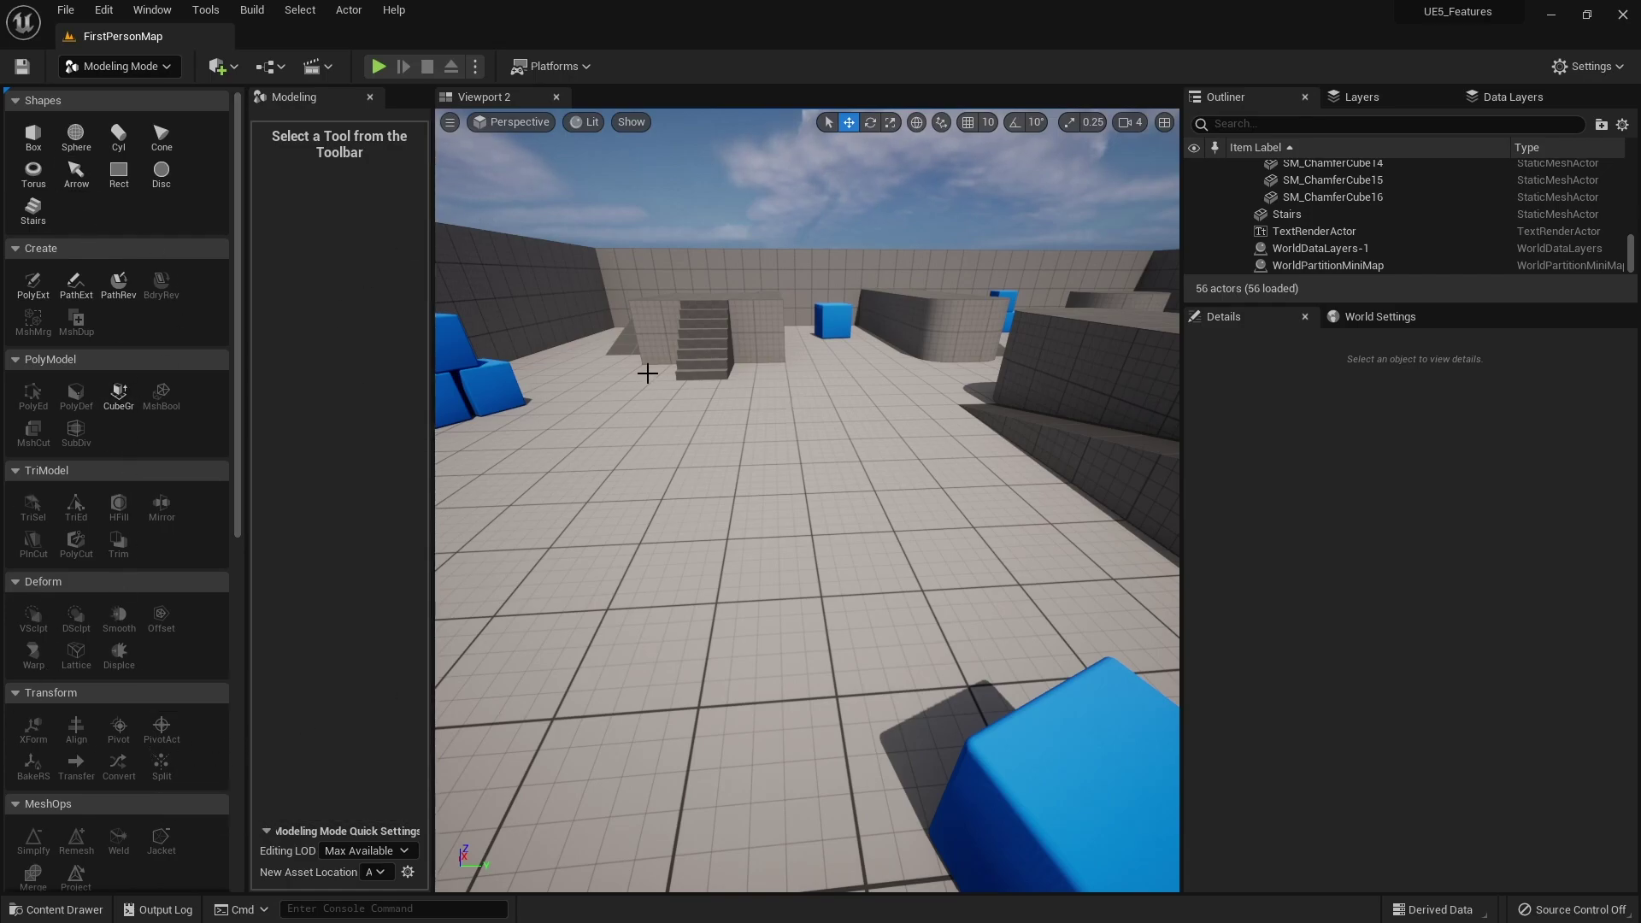
left_click(151, 66)
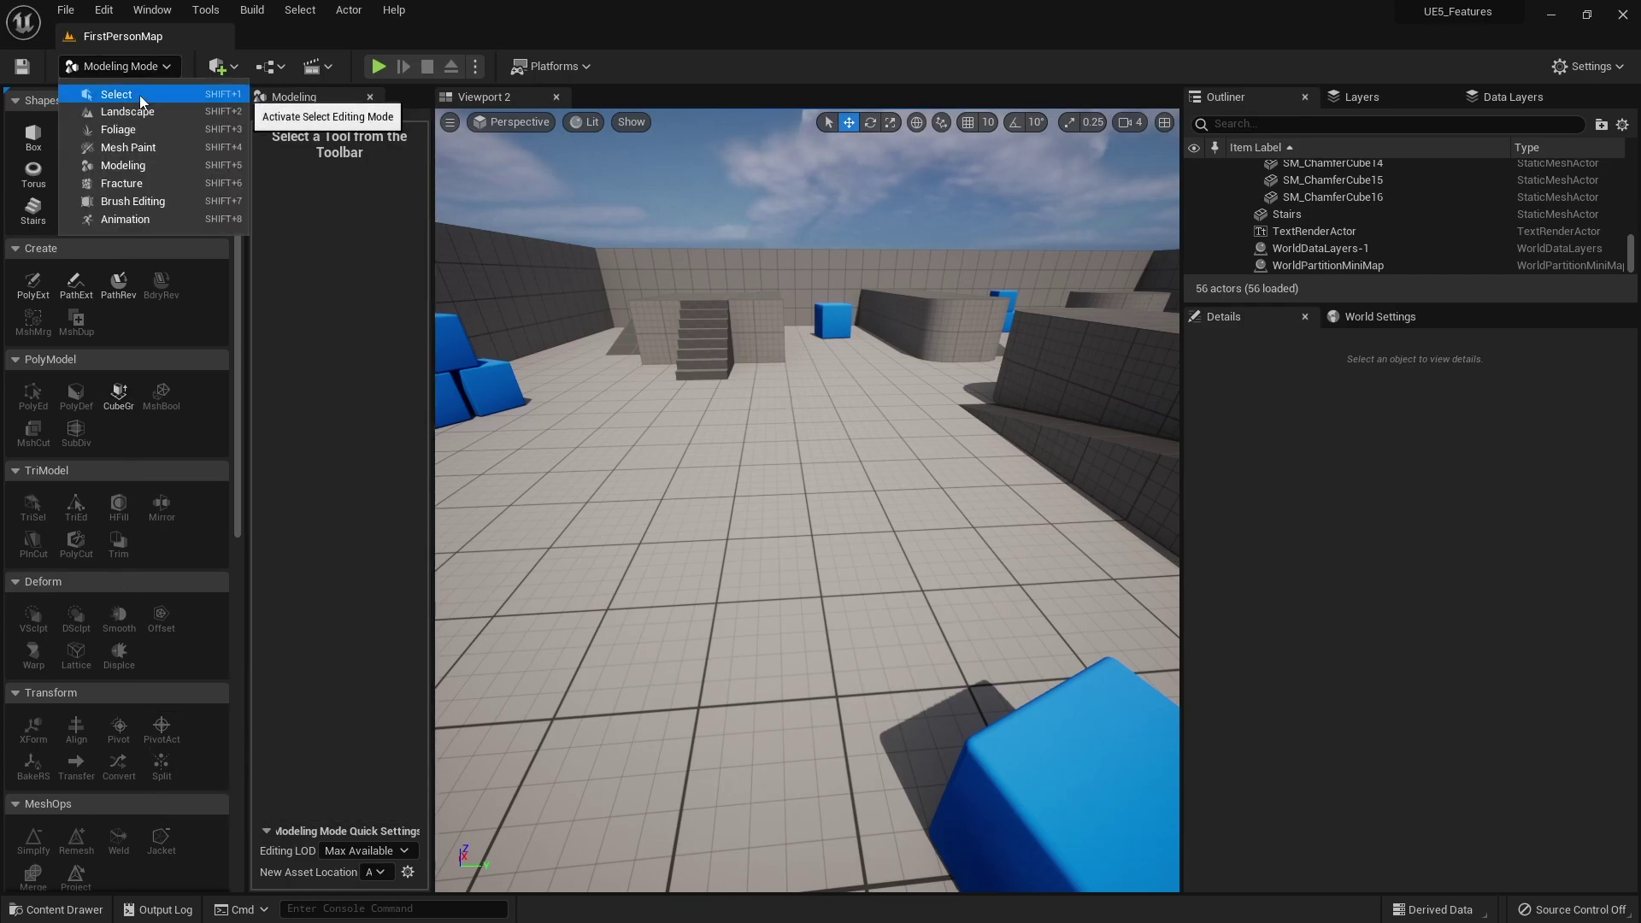
left_click(141, 92)
- Place the SM_Rock mesh from the StarterContent Props folder on the level floor and frame it
left_click(57, 910)
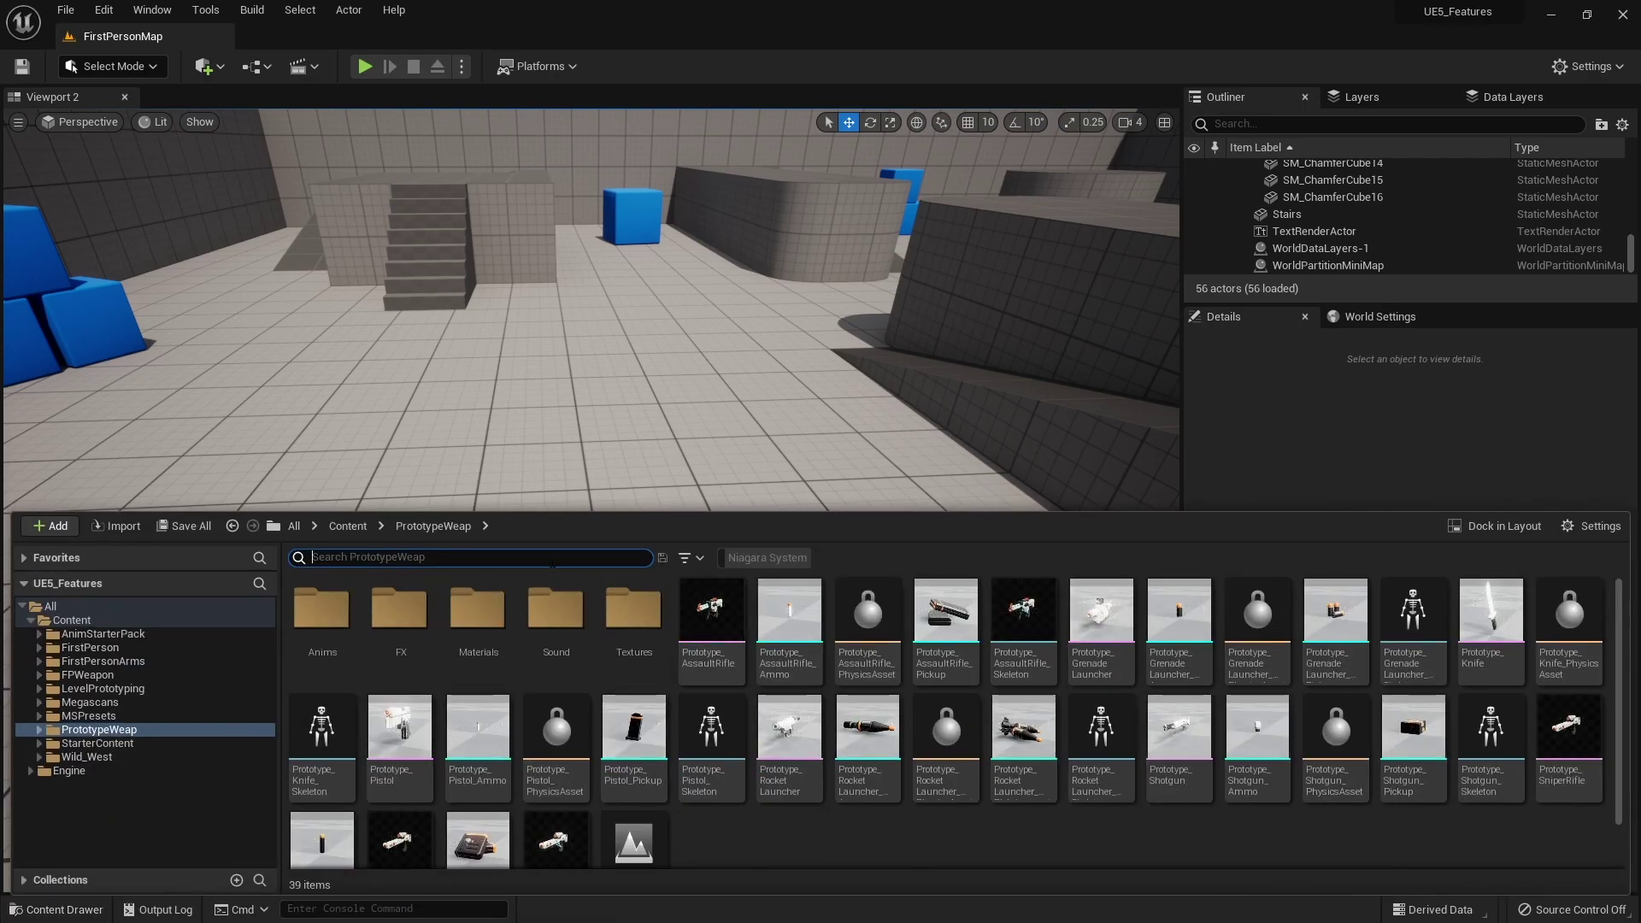
left_click(345, 526)
double_click(906, 632)
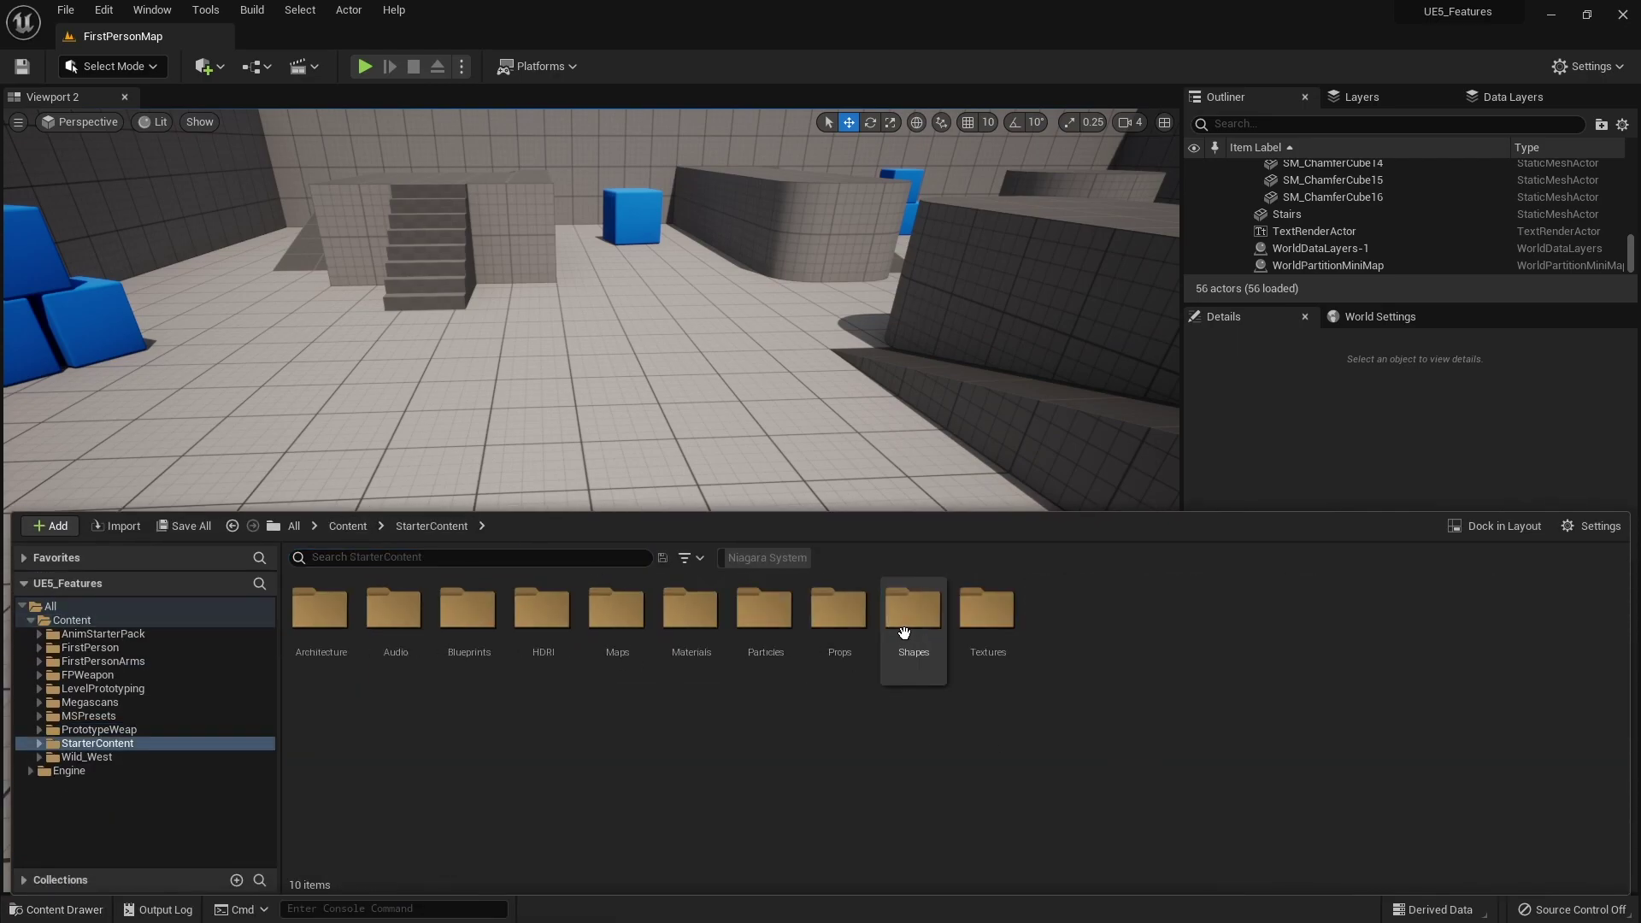
double_click(838, 609)
left_click_drag(1336, 620, 487, 502)
key("f")
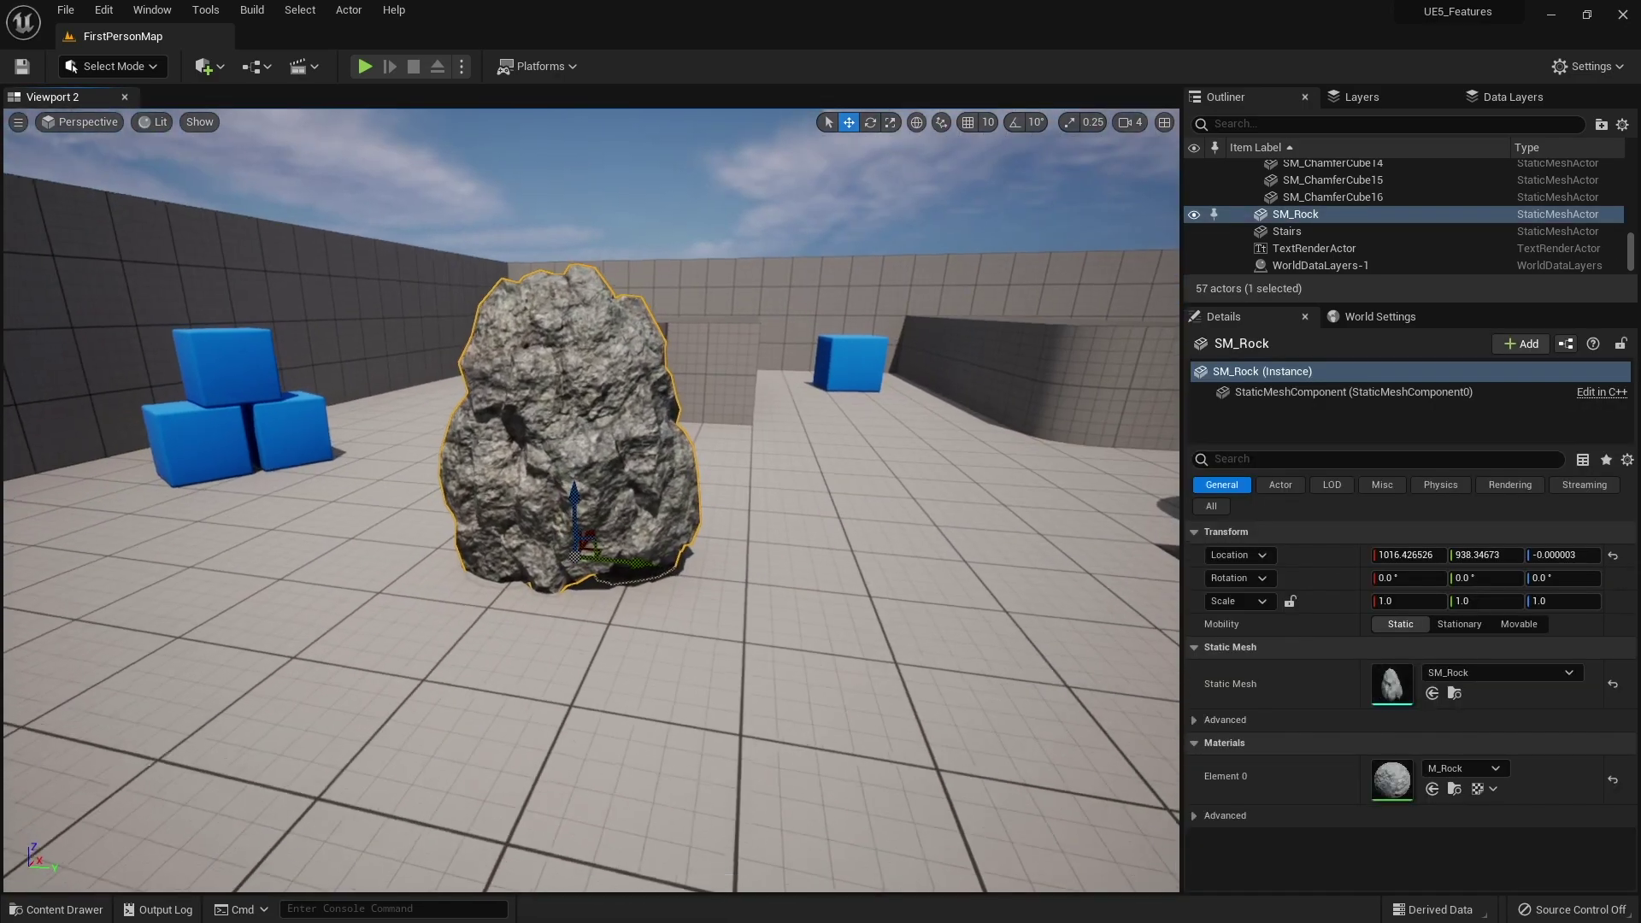
scroll(211, 439, "up", 4)
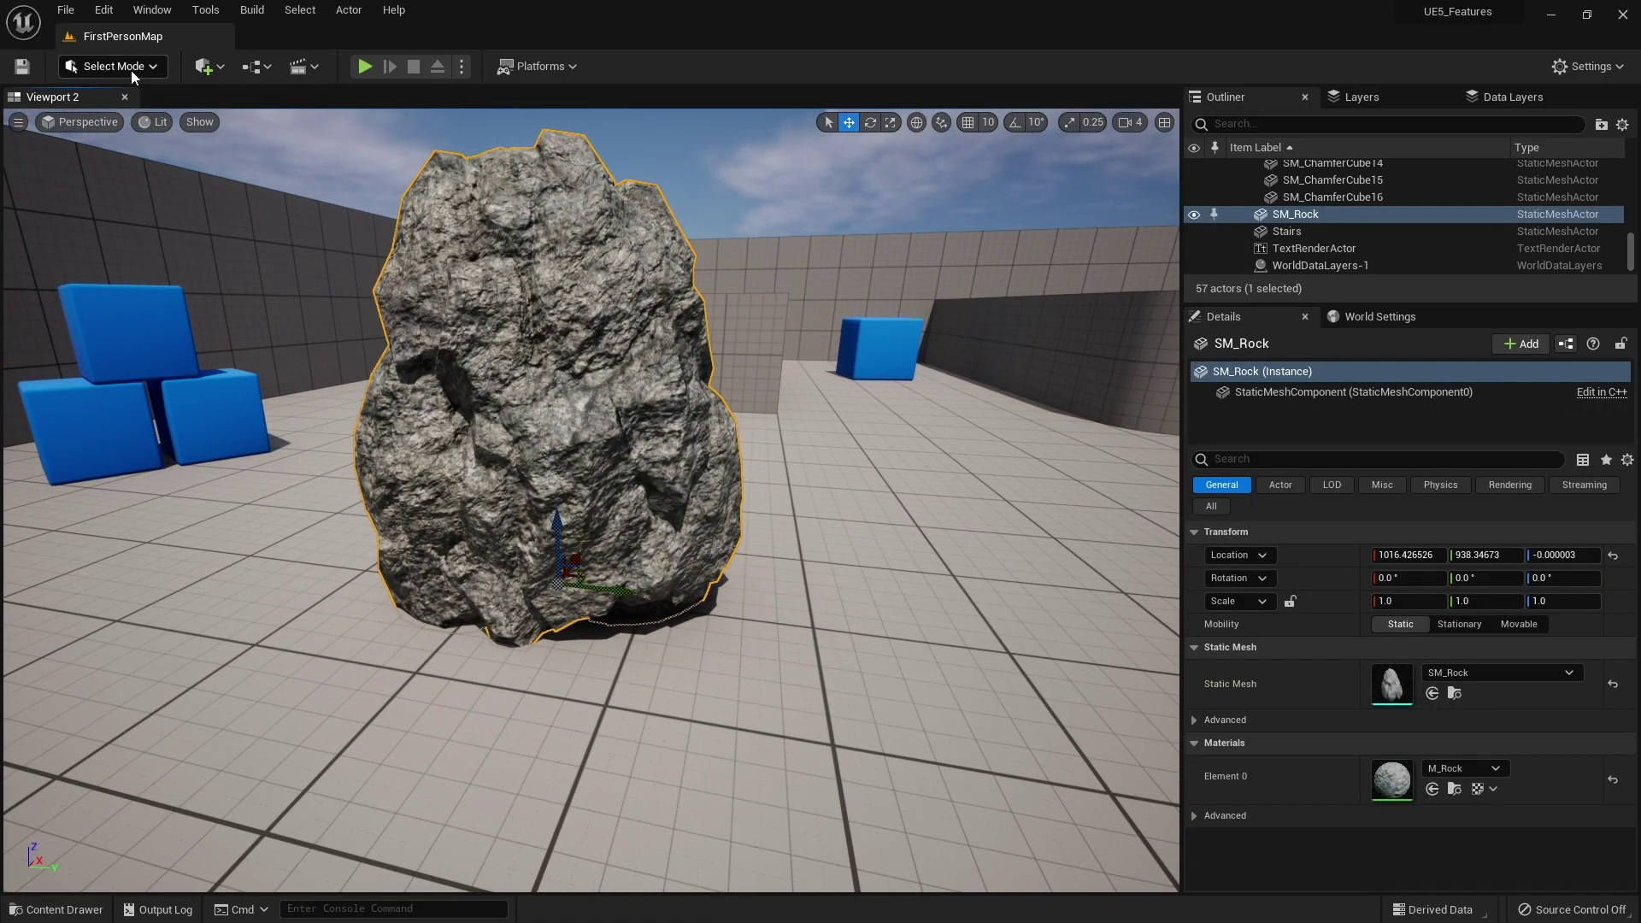
- Switch the editor to Modeling mode with the rock selected and look through the available mesh tools
left_click(131, 69)
left_click(138, 162)
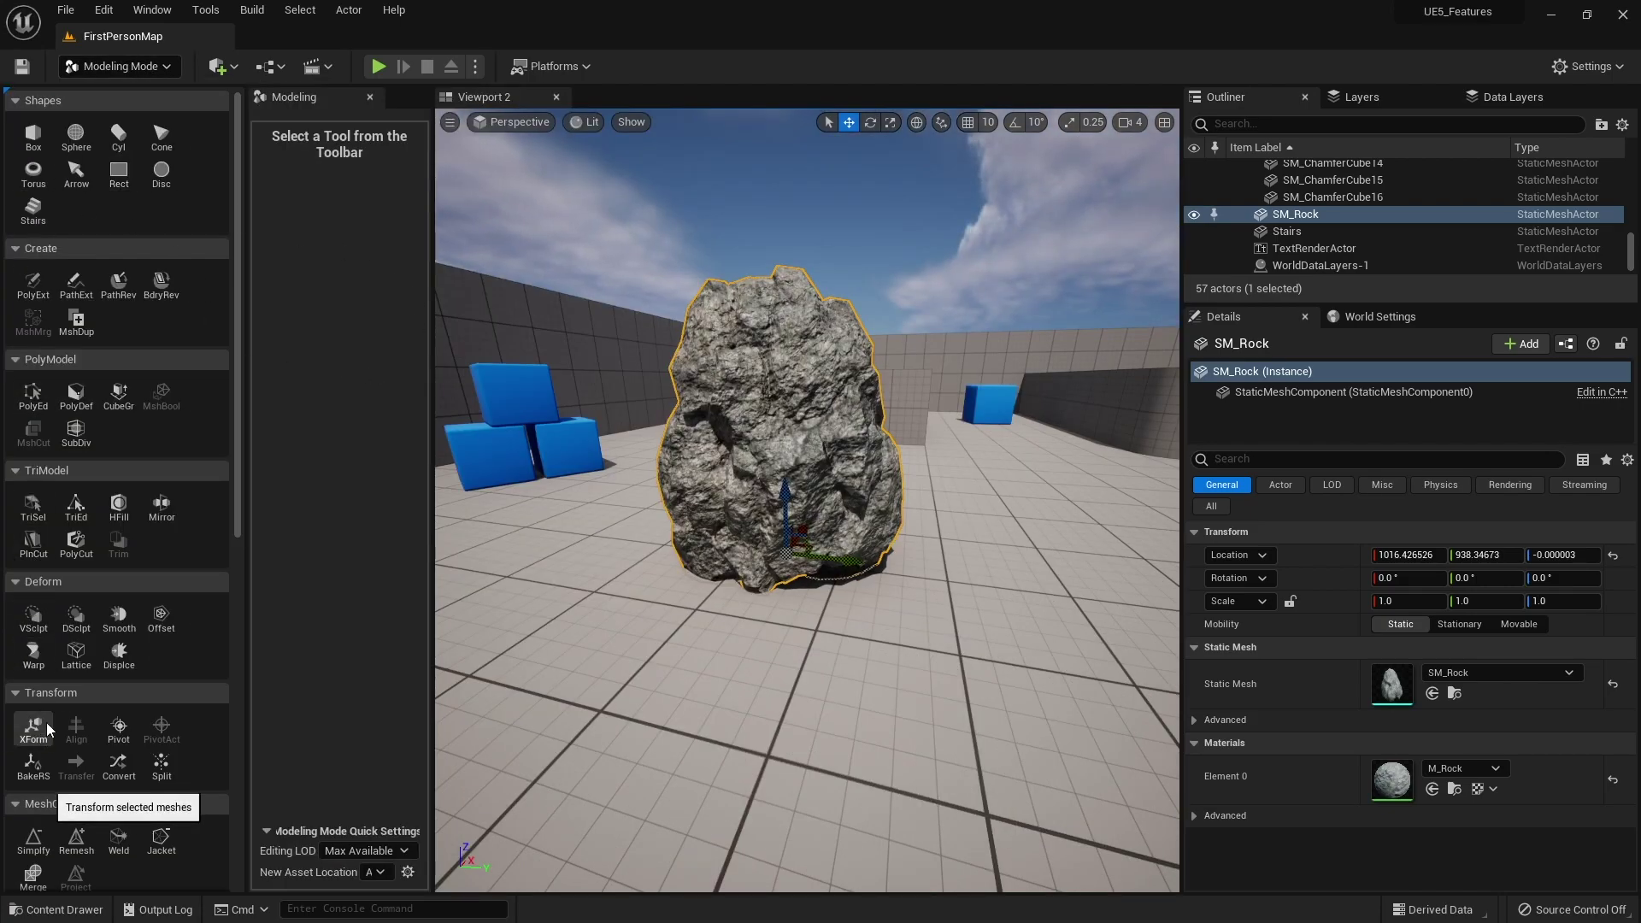
scroll(47, 722, "down", 5)
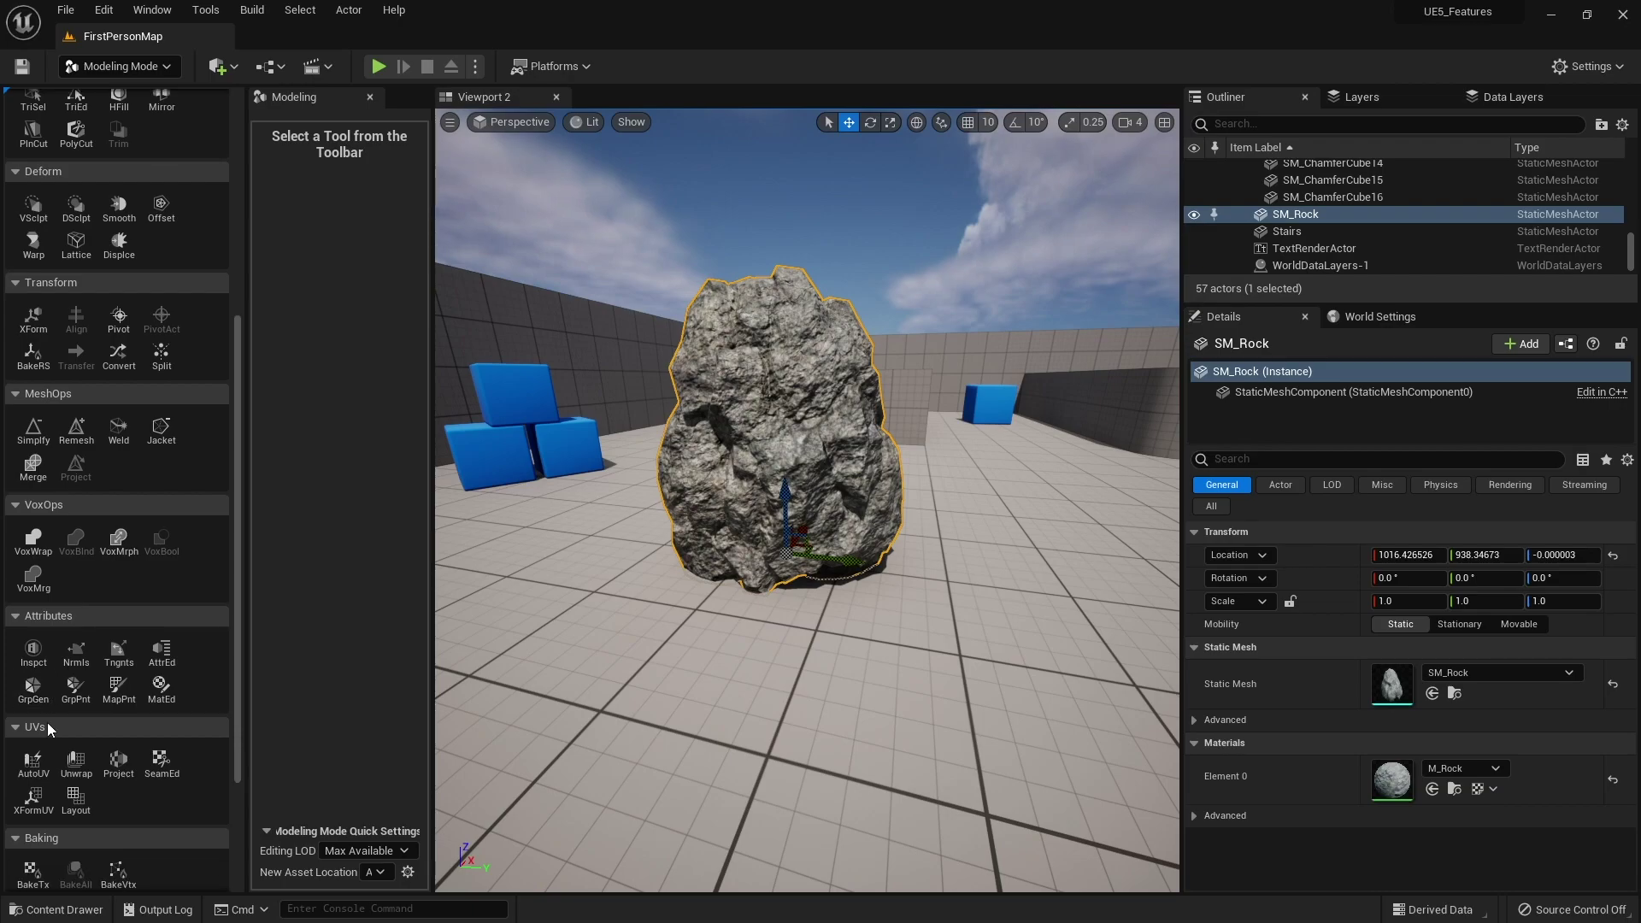
scroll(48, 722, "down", 1)
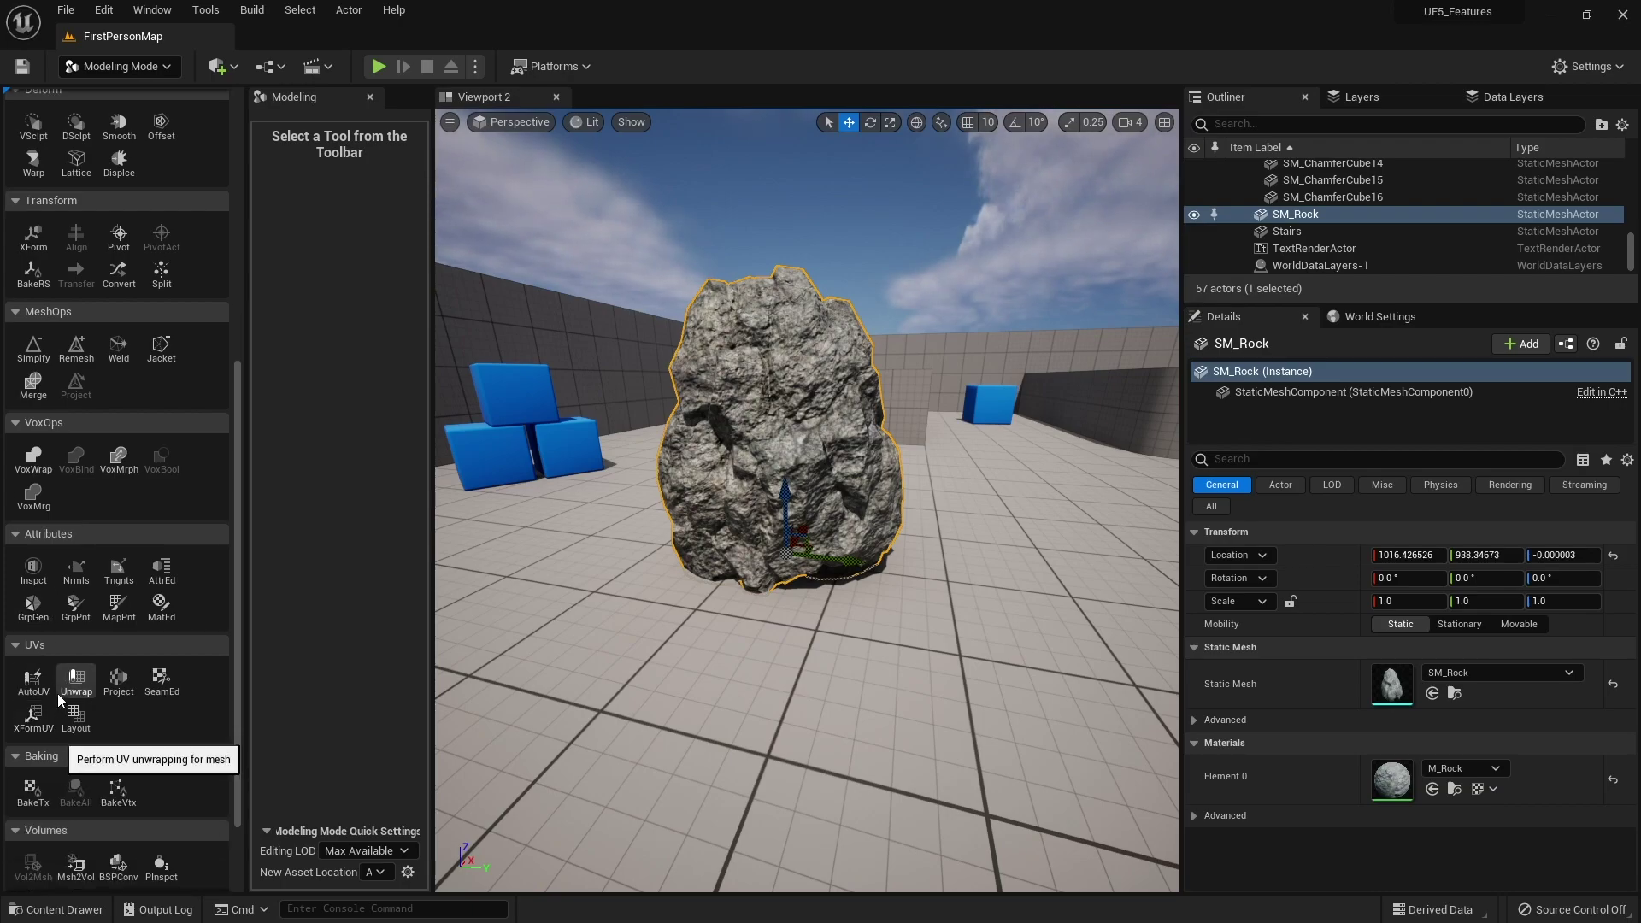
scroll(95, 508, "up", 2)
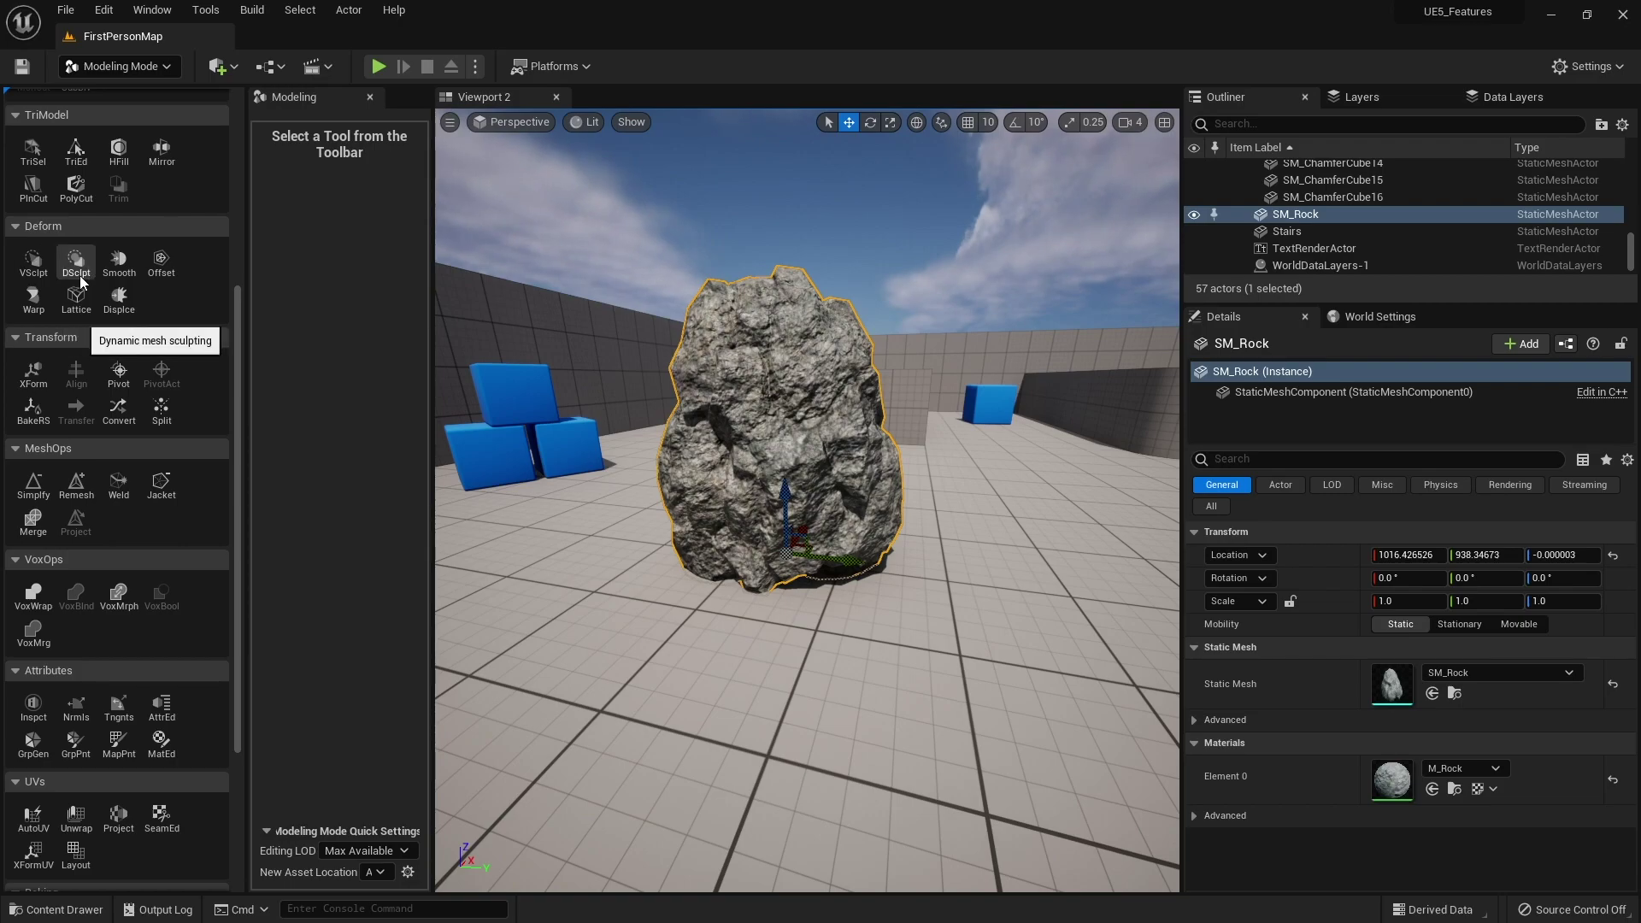
- Build up a bulge on the rock's lower side using the Vertex Sculpt tool
left_click(34, 264)
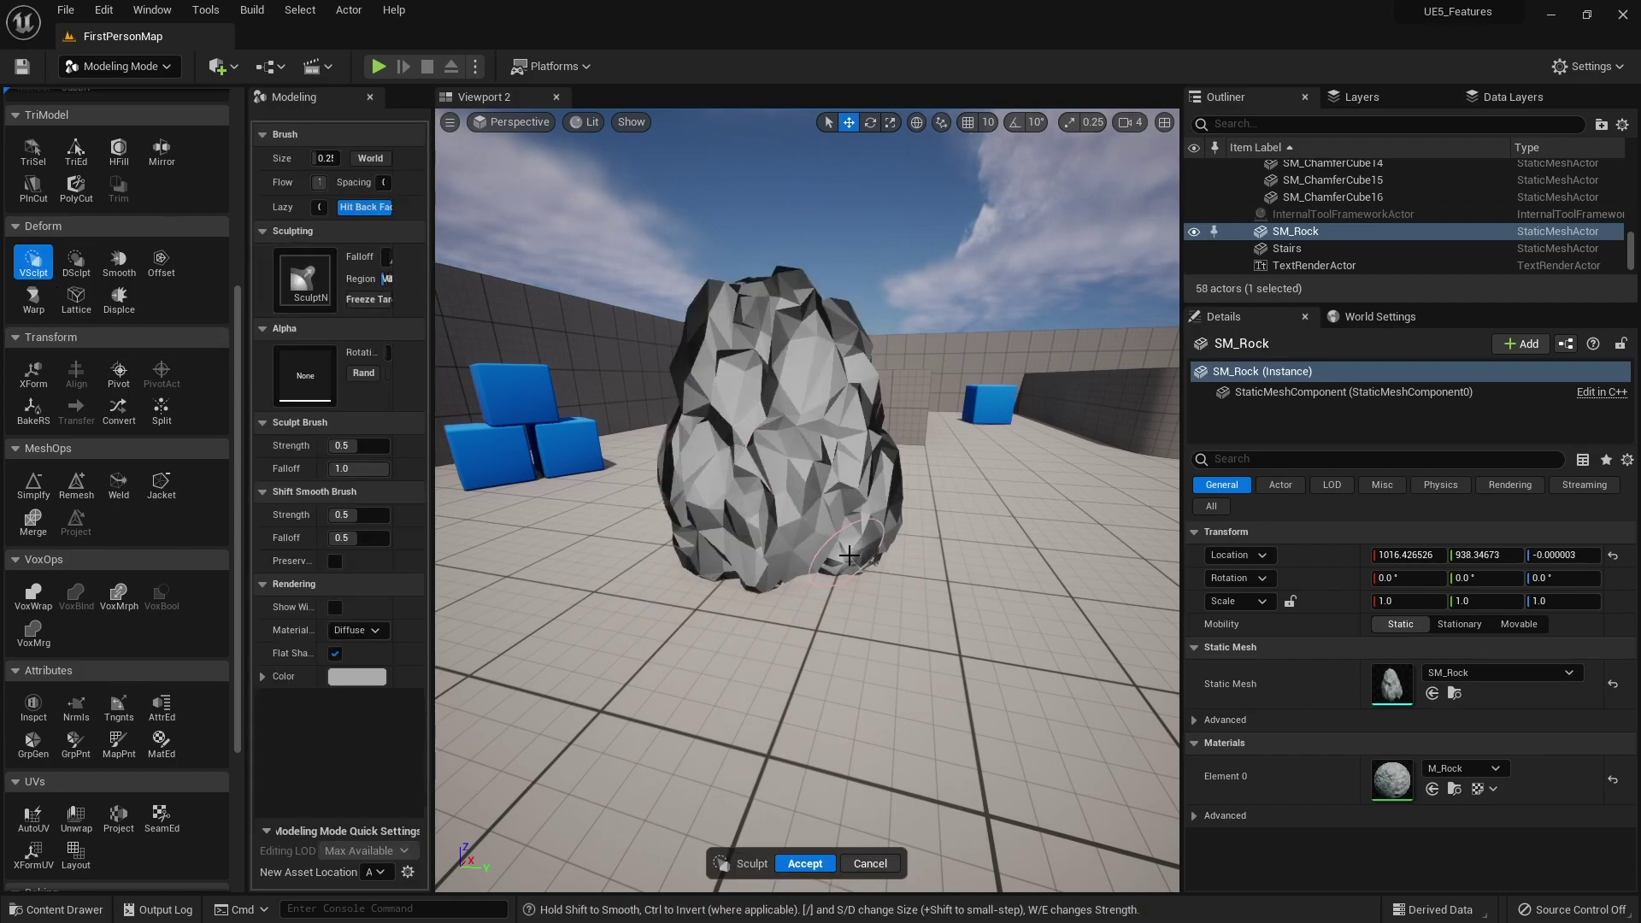
mouse_move(709, 486)
left_mouse_down()
mouse_move(798, 528)
mouse_move(701, 504)
mouse_move(752, 522)
mouse_move(736, 547)
mouse_move(743, 480)
mouse_move(771, 484)
mouse_move(758, 509)
mouse_move(786, 534)
left_mouse_up()
left_click_drag(819, 606, 599, 606, "alt")
right_click_drag(945, 511, 833, 556)
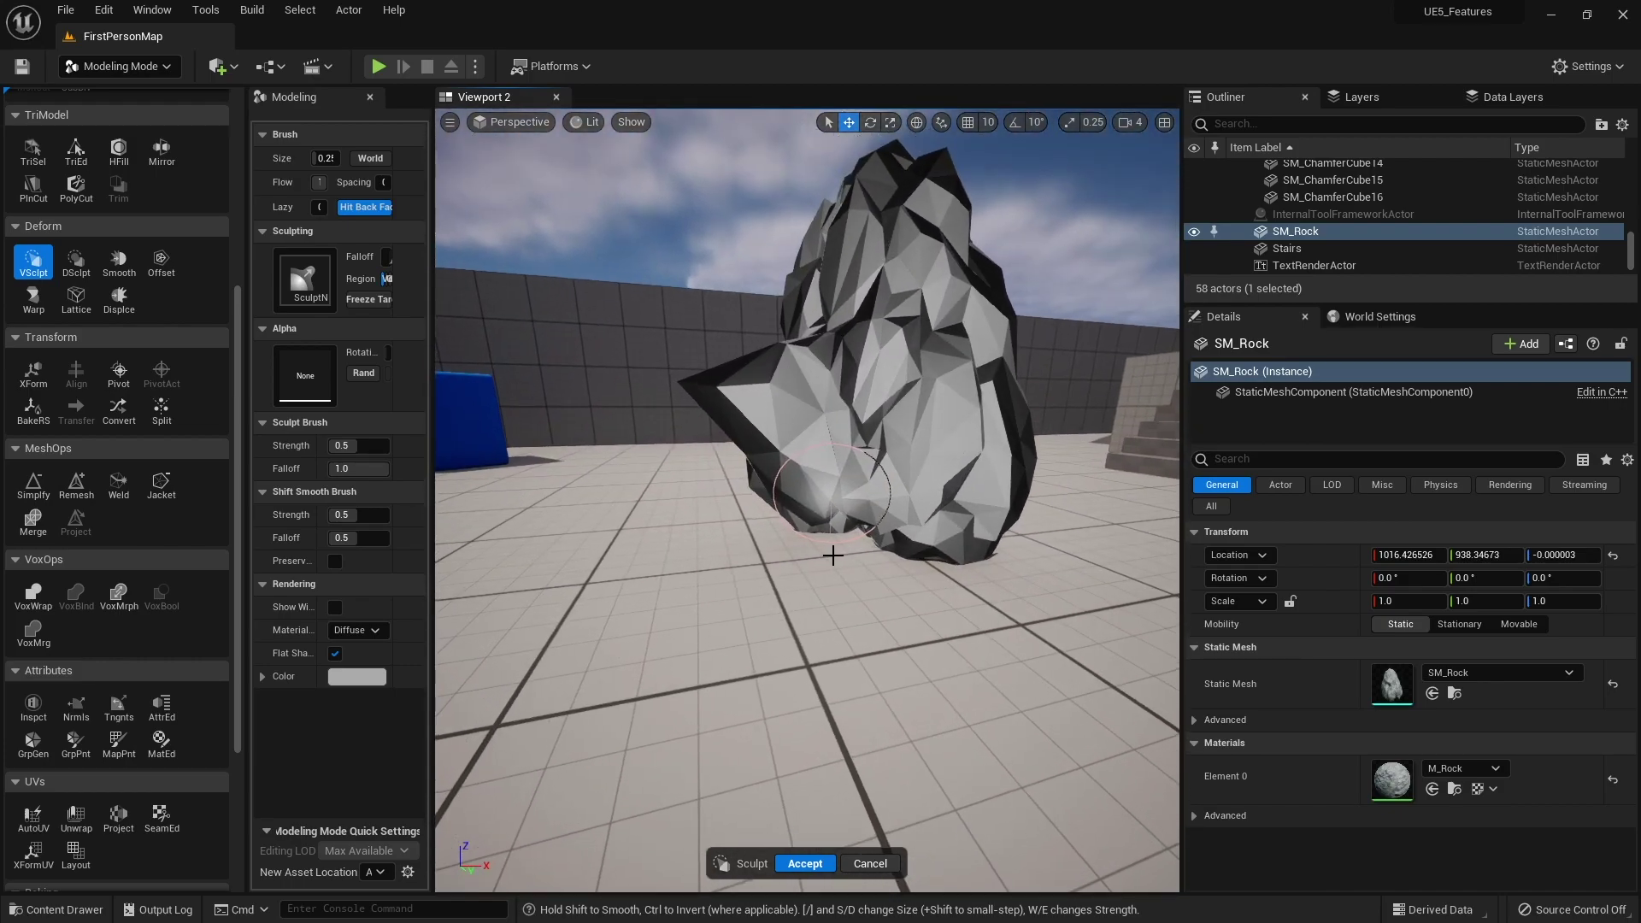
mouse_move(838, 508)
left_mouse_down()
mouse_move(777, 385)
mouse_move(842, 402)
mouse_move(846, 447)
mouse_move(872, 299)
mouse_move(863, 428)
mouse_move(804, 397)
mouse_move(787, 422)
mouse_move(806, 444)
mouse_move(885, 408)
mouse_move(776, 414)
mouse_move(820, 436)
mouse_move(798, 459)
left_mouse_up()
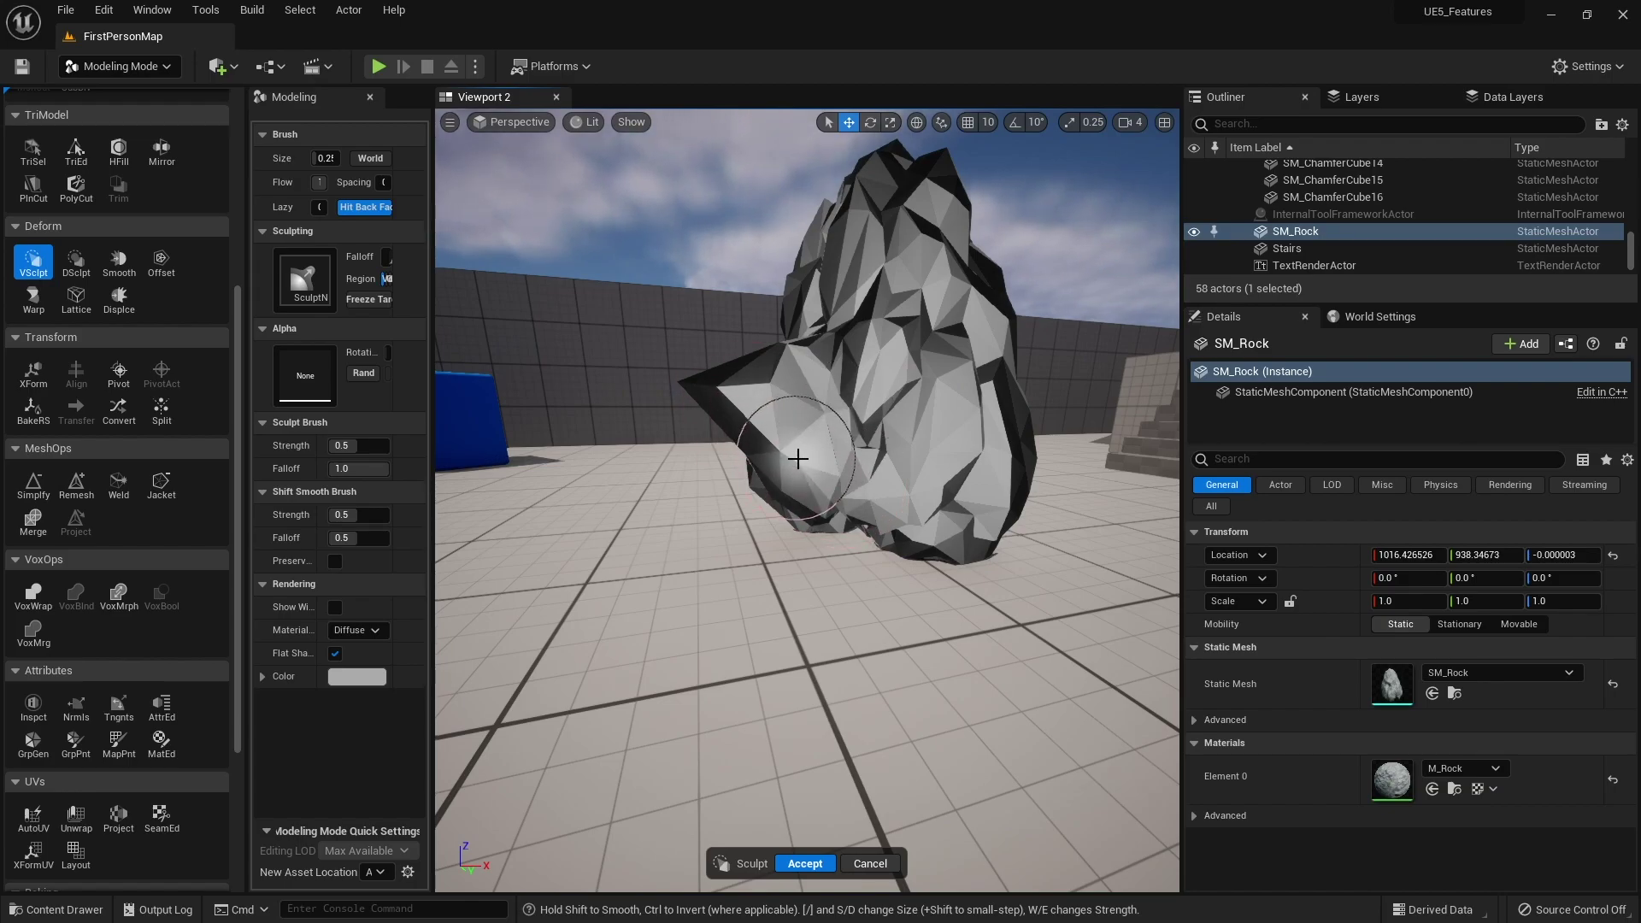
- Undo the latest sculpting strokes on the rock's lower side
key("ctrl+z")
key("ctrl+z")
key("ctrl+z")
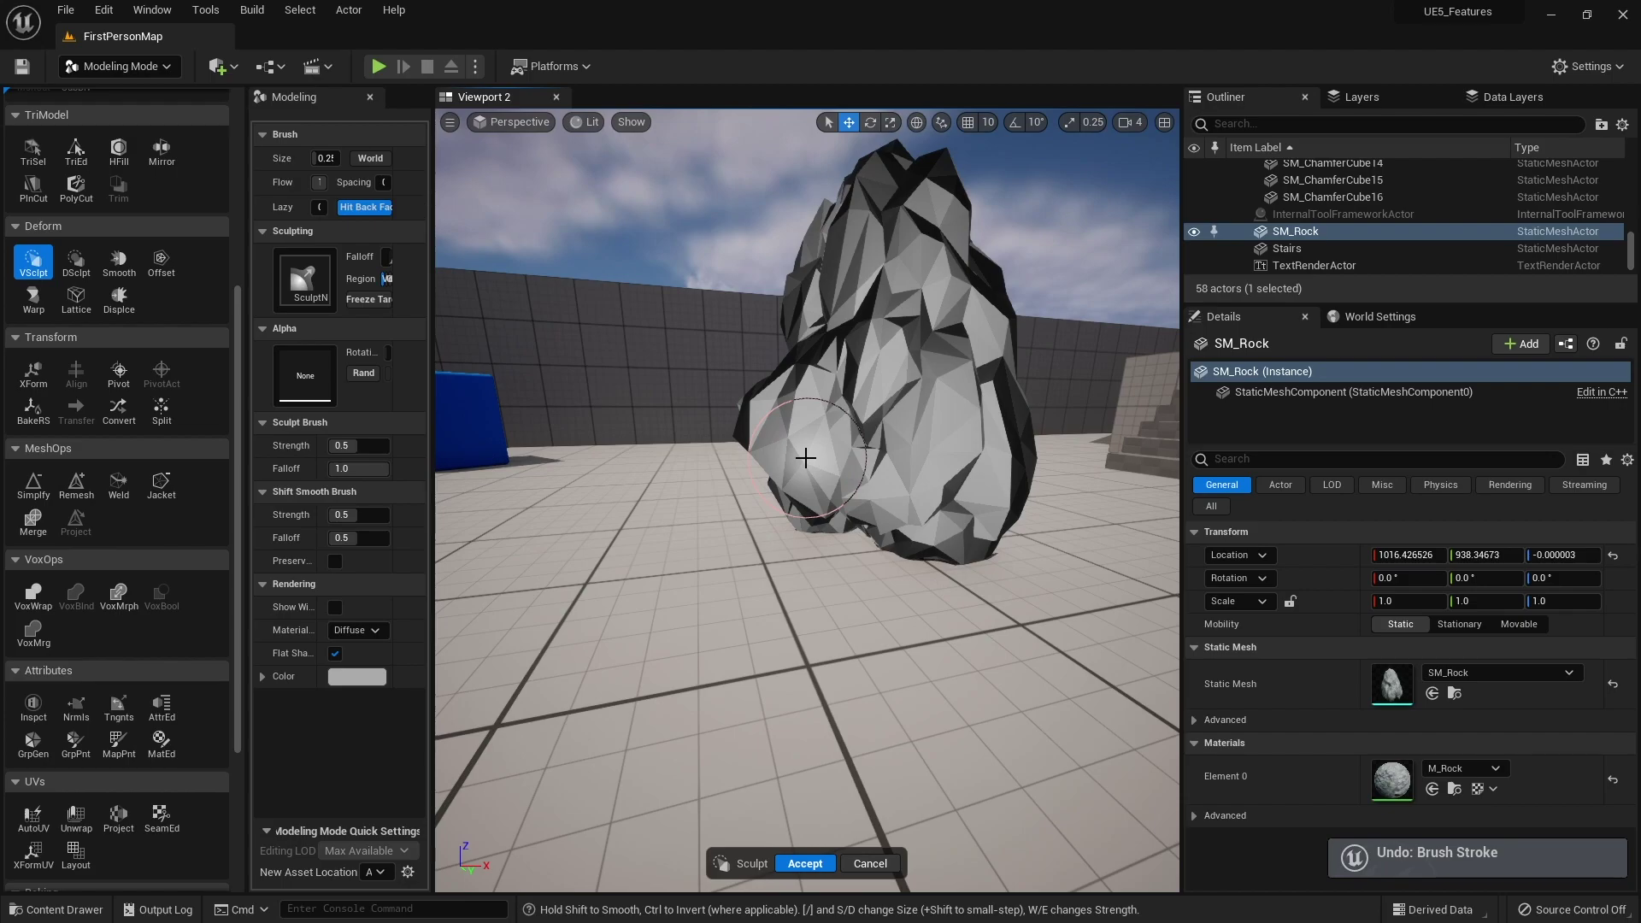
key("ctrl+z")
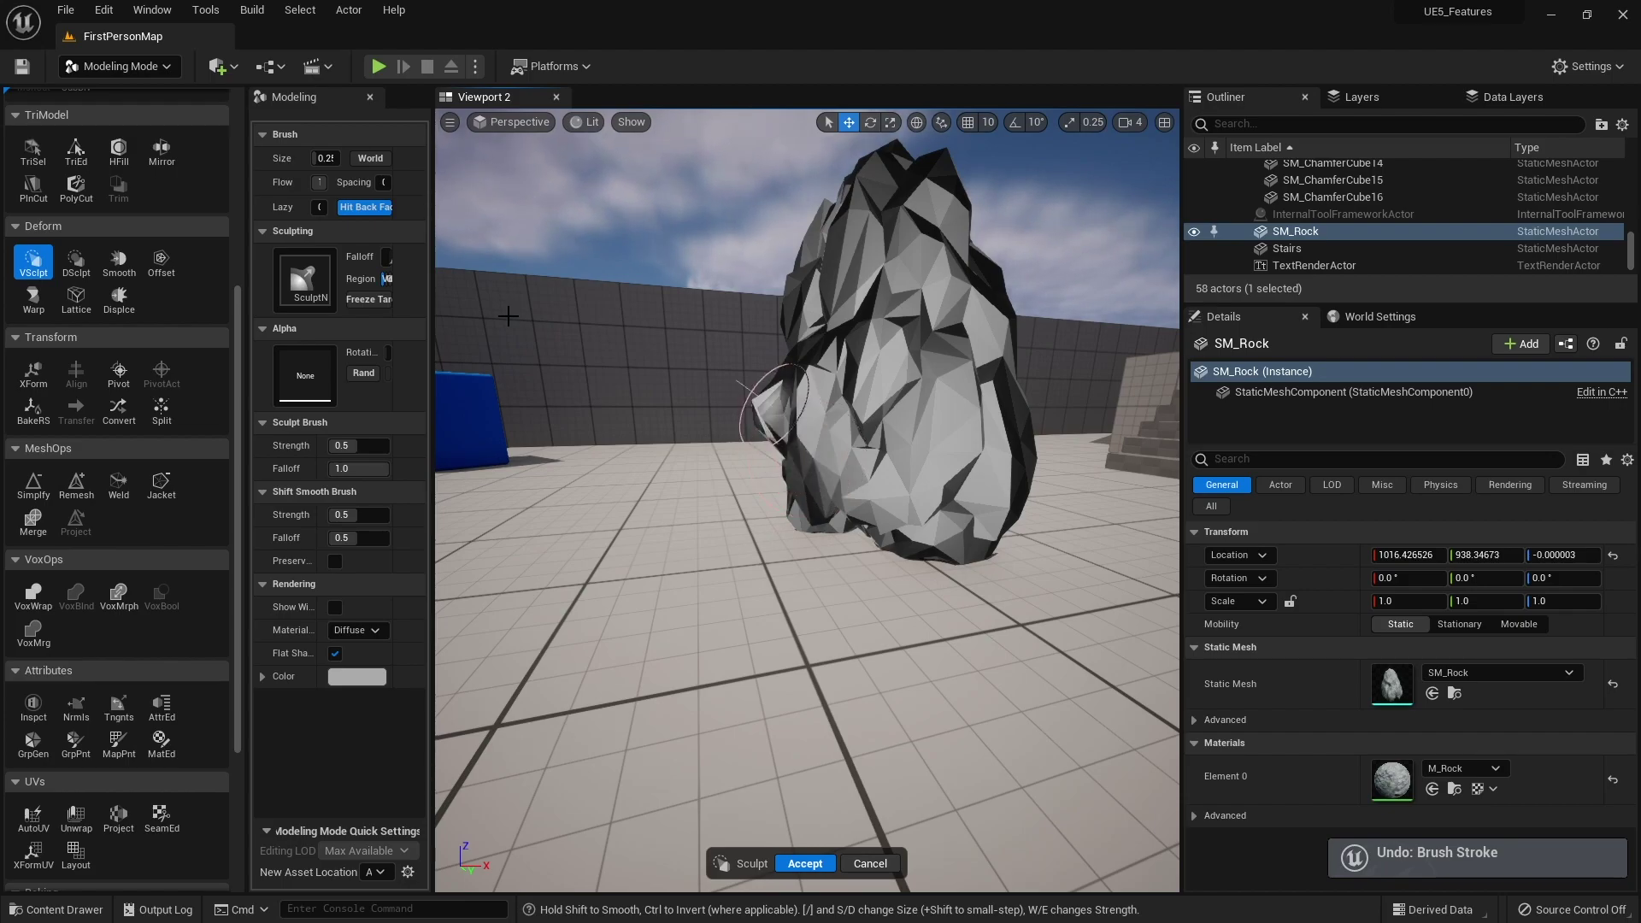
- Reshape the rock's surface using Dynamic Sculpt with the Move brush and smooth its lower part
left_click(74, 269)
mouse_move(949, 433)
left_mouse_down()
mouse_move(915, 408)
mouse_move(864, 417)
mouse_move(879, 449)
mouse_move(1000, 470)
mouse_move(906, 403)
mouse_move(885, 358)
left_mouse_up()
mouse_move(908, 496)
right_mouse_down()
mouse_move(941, 538)
mouse_move(991, 461)
mouse_move(1051, 505)
mouse_move(1051, 444)
mouse_move(1008, 471)
mouse_move(958, 462)
mouse_move(859, 487)
right_mouse_up()
mouse_move(778, 448)
left_mouse_down()
mouse_move(907, 527)
mouse_move(945, 513)
left_mouse_up()
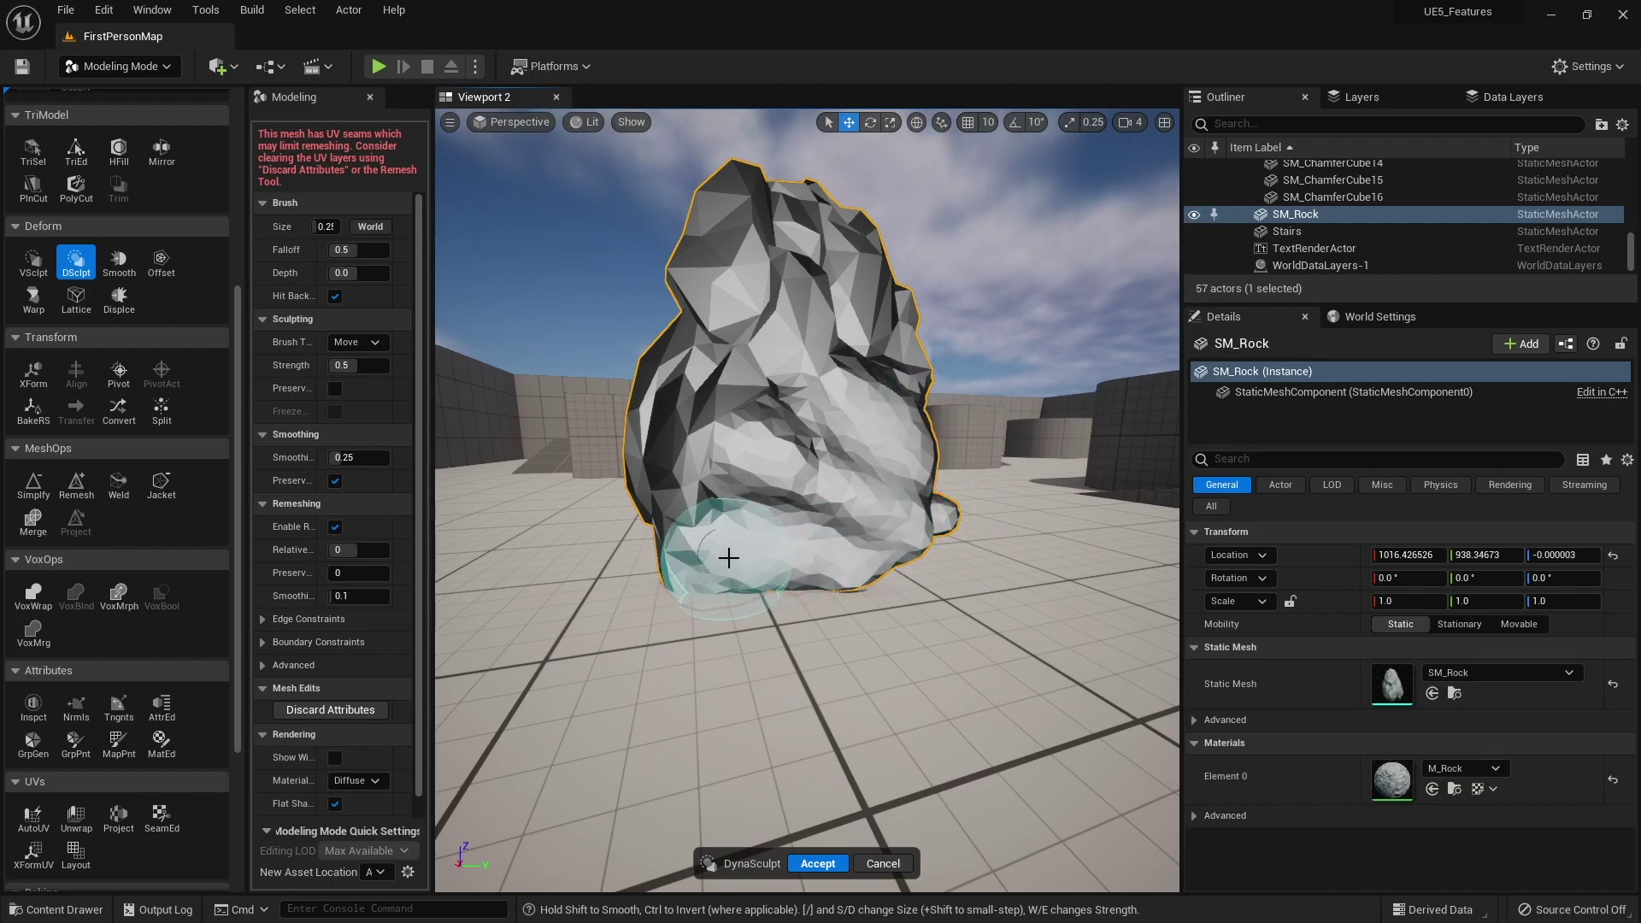
mouse_move(728, 557)
right_mouse_down()
mouse_move(834, 494)
mouse_move(793, 460)
right_mouse_up()
mouse_move(793, 460)
left_mouse_down("shift")
mouse_move(861, 466)
mouse_move(862, 521)
mouse_move(931, 529)
mouse_move(722, 494)
left_mouse_up("shift")
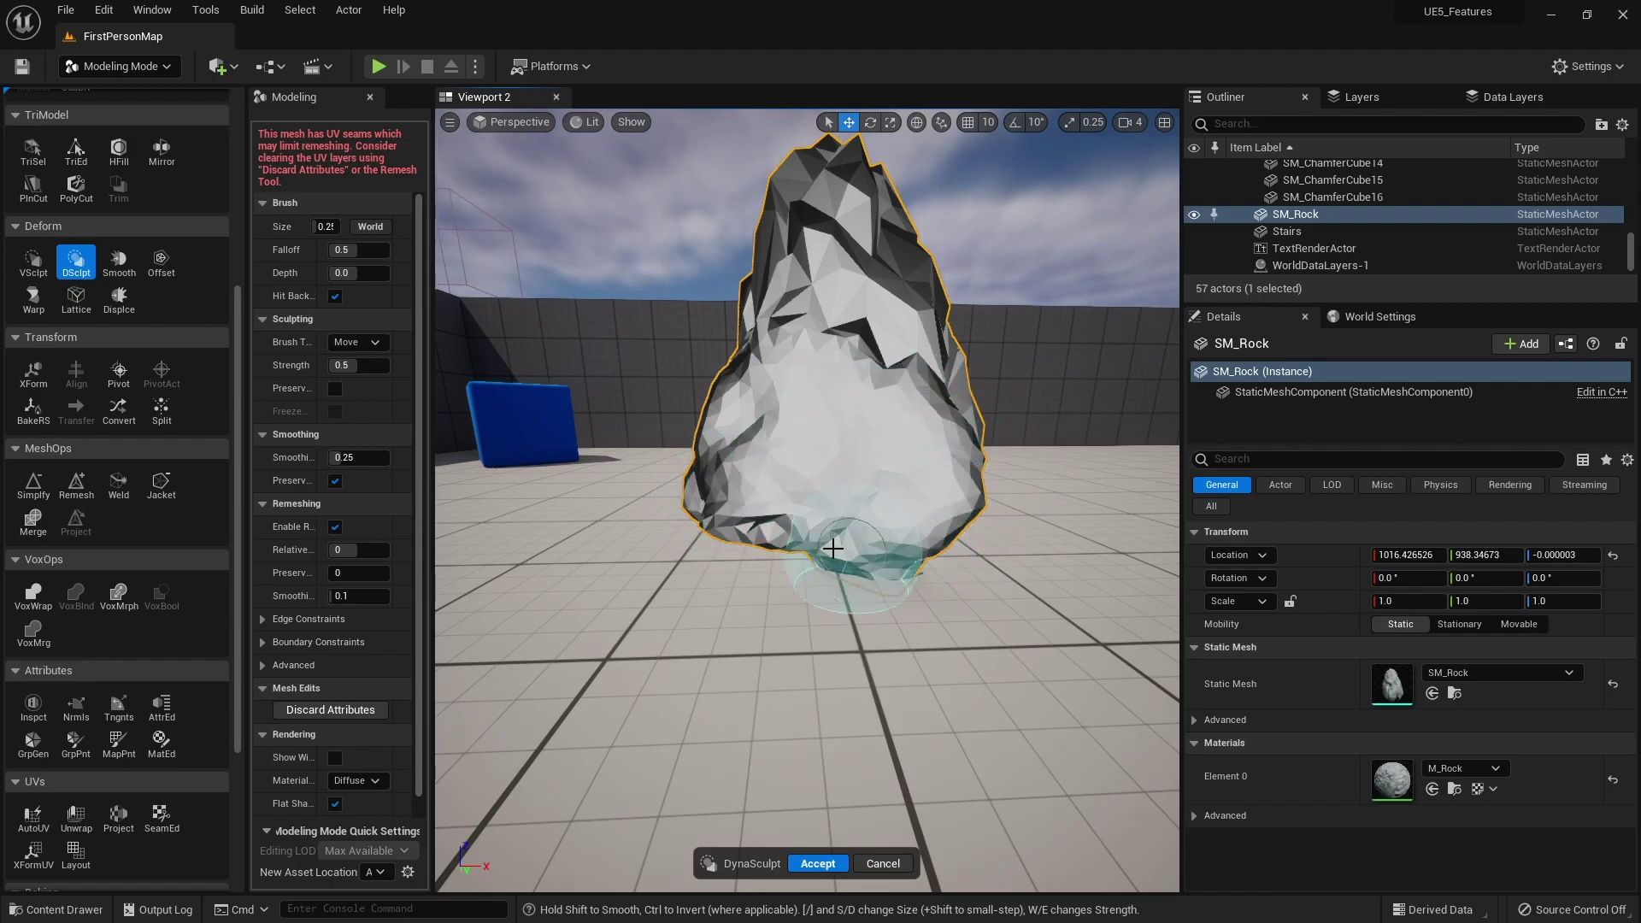
mouse_move(842, 566)
right_mouse_down()
mouse_move(550, 586)
mouse_move(736, 550)
right_mouse_up()
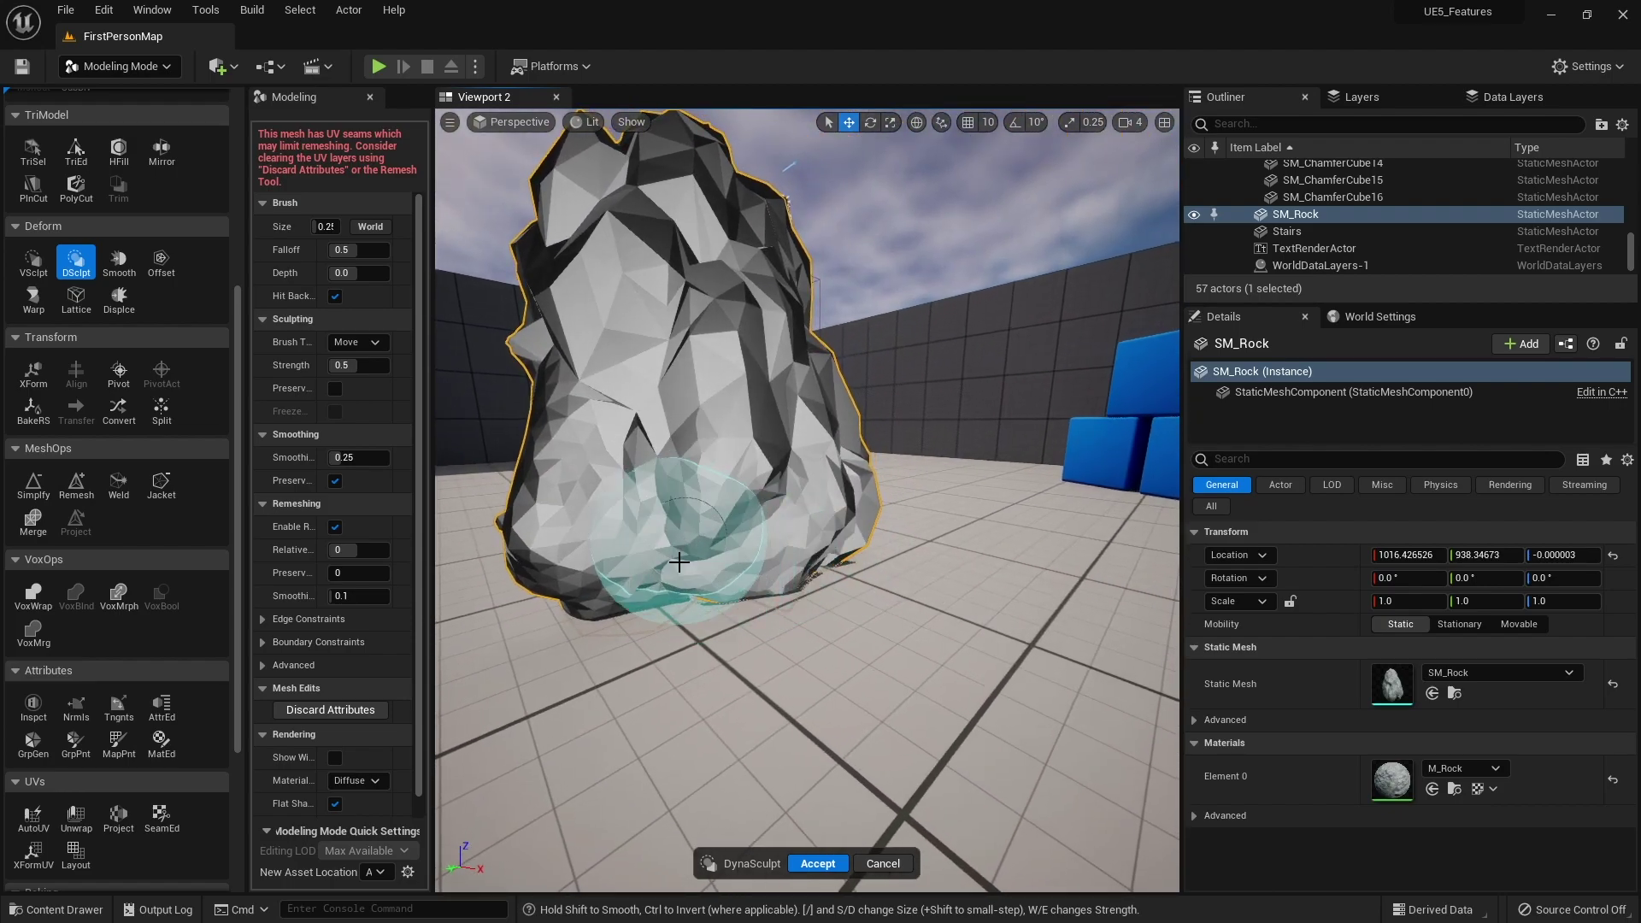
mouse_move(564, 524)
right_mouse_down()
mouse_move(792, 468)
mouse_move(553, 502)
mouse_move(659, 586)
mouse_move(750, 496)
mouse_move(644, 549)
mouse_move(853, 474)
right_mouse_up()
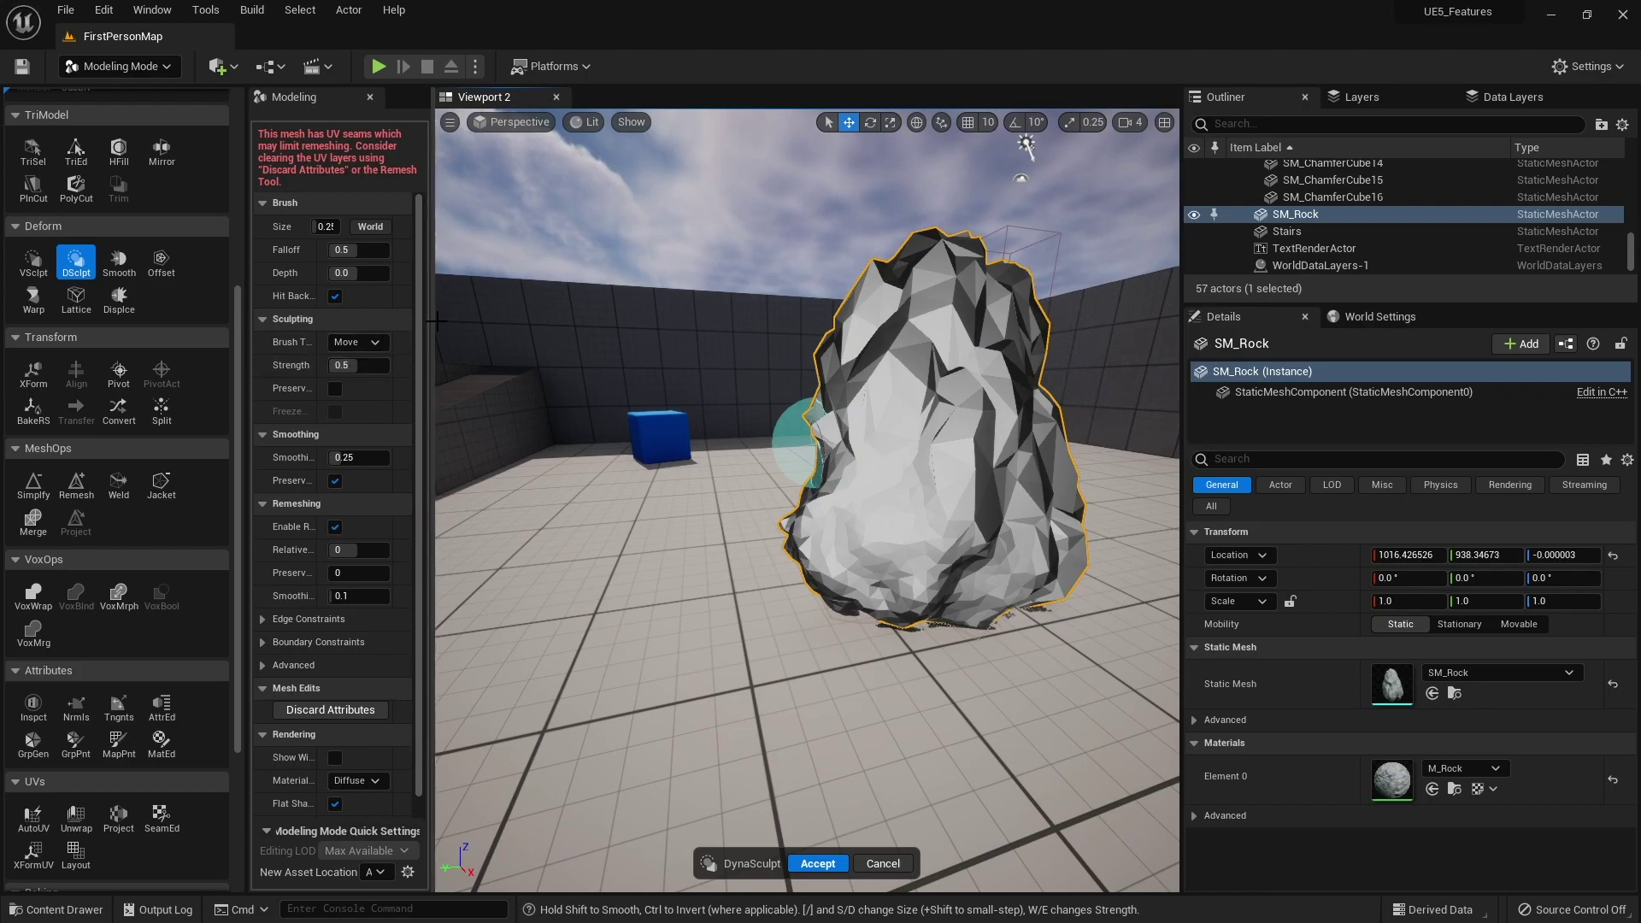
- Widen the tool settings area and mould the rock's side with brush size 0.58 and falloff 0.292
left_click_drag(246, 293, 115, 293)
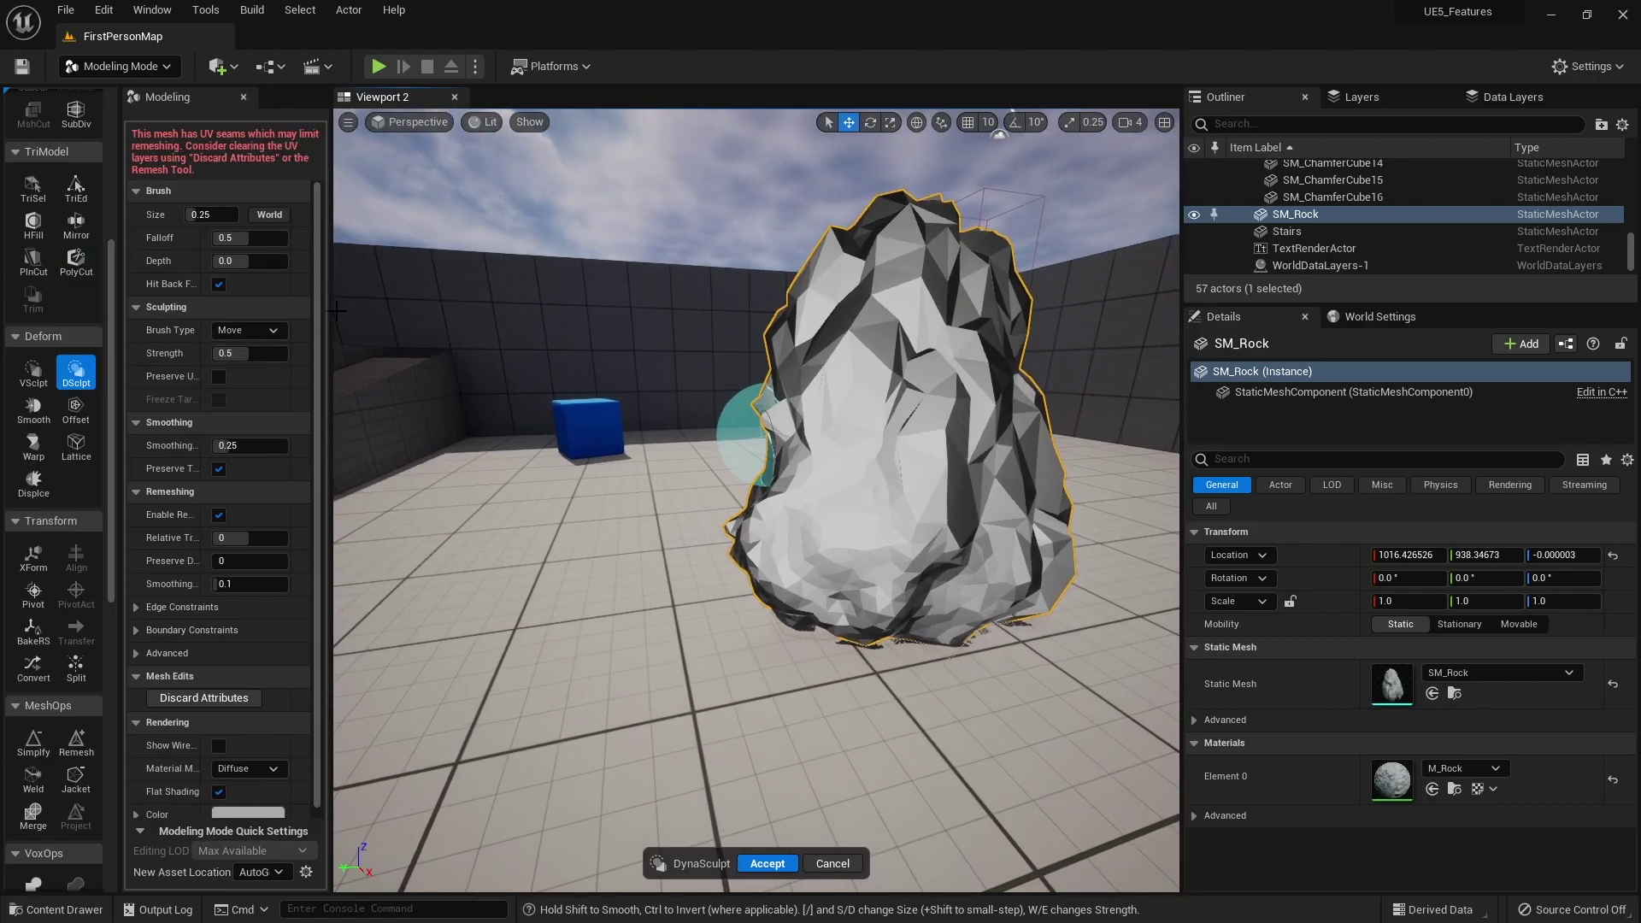
left_click_drag(331, 308, 451, 306)
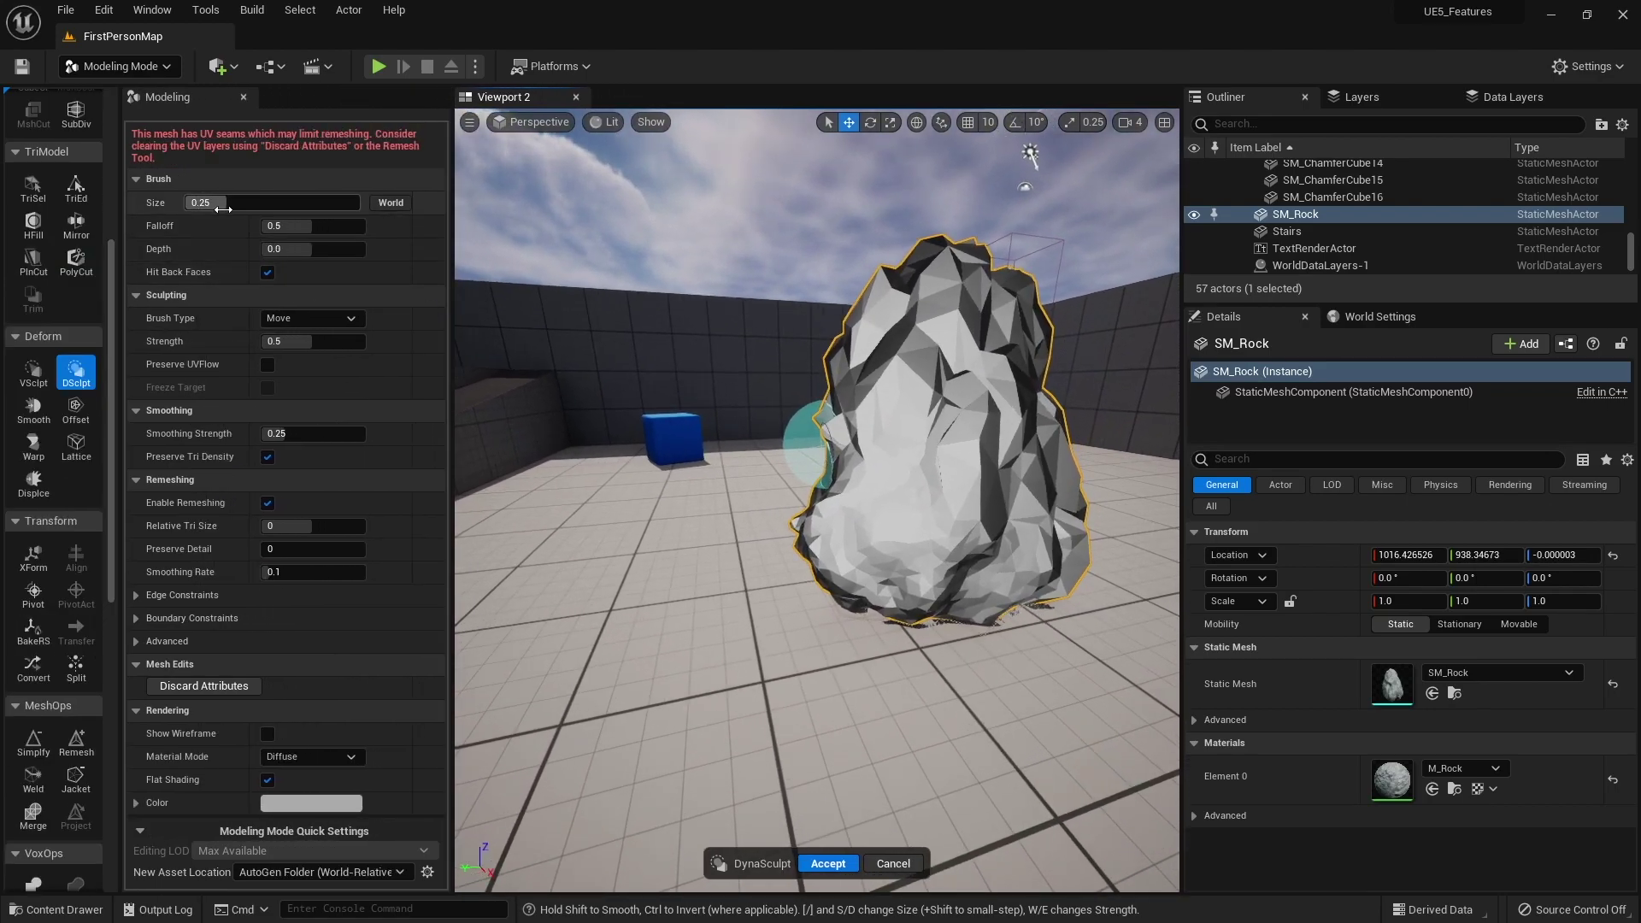
left_click_drag(790, 374, 941, 588)
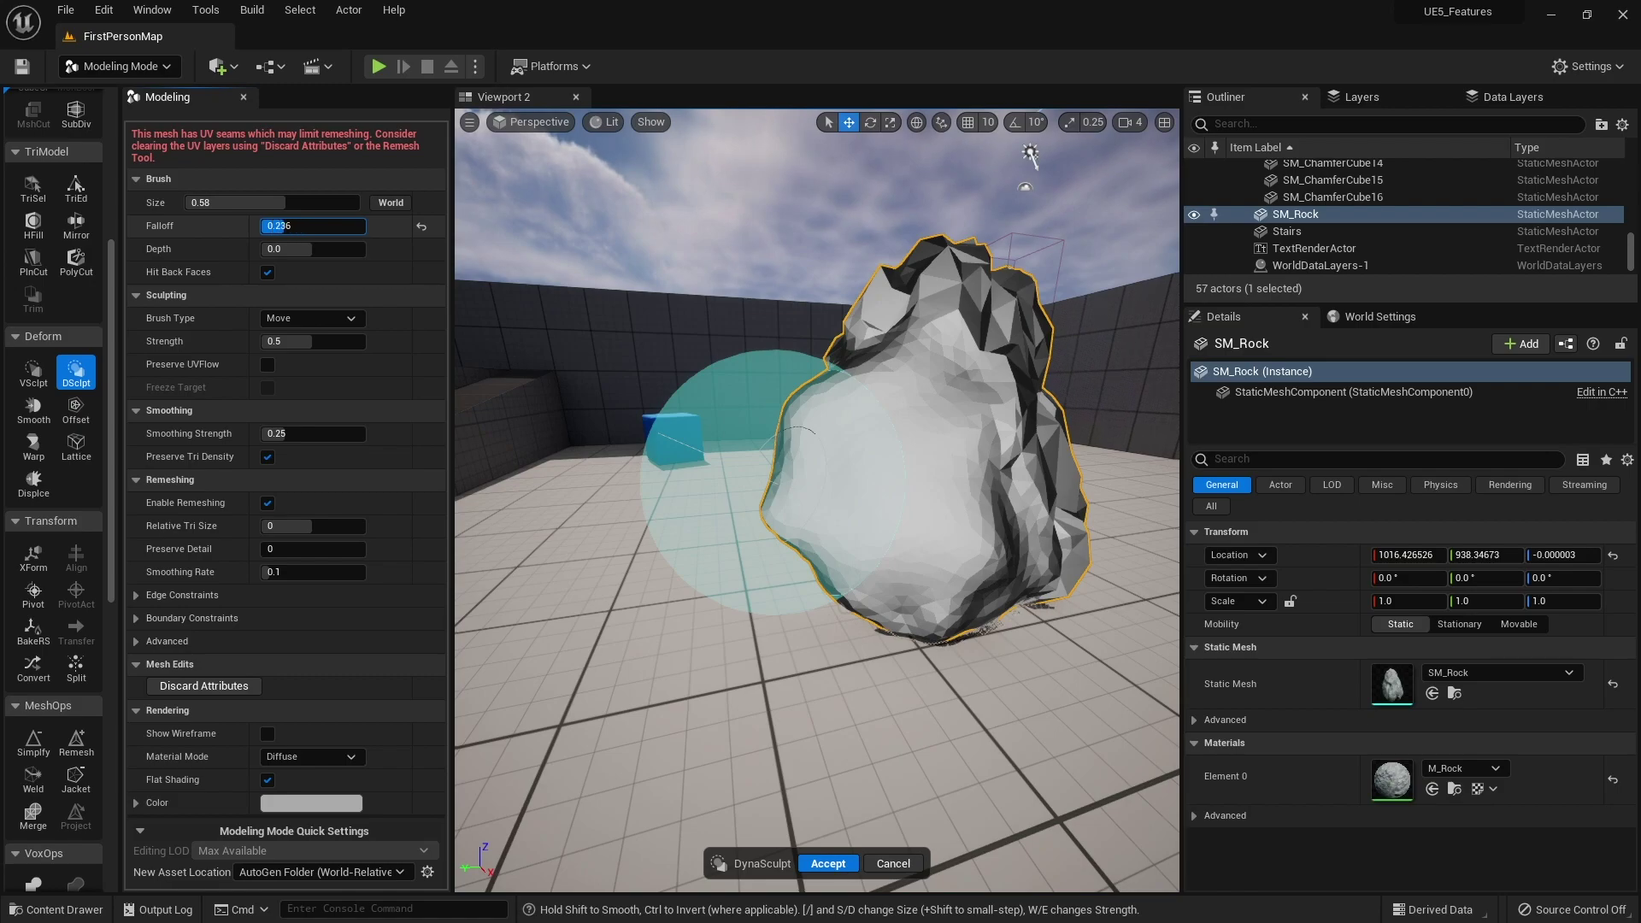
left_click_drag(284, 226, 291, 226)
mouse_move(901, 414)
left_mouse_down()
mouse_move(831, 407)
mouse_move(989, 524)
mouse_move(934, 574)
left_mouse_up()
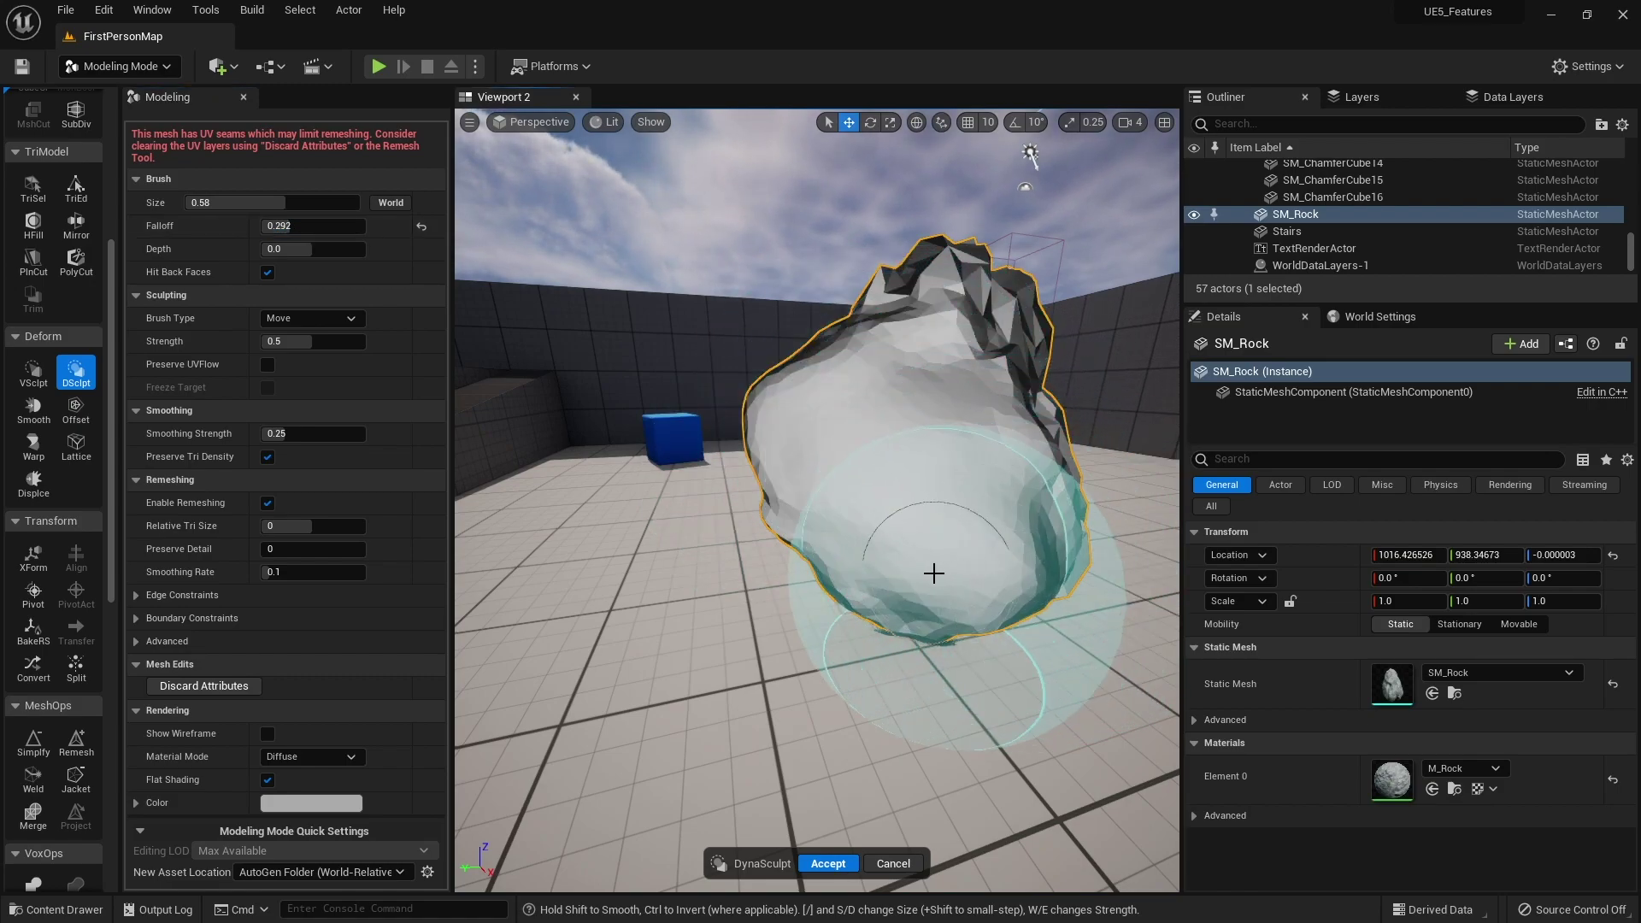
- Set the brush falloff to 0.732, then smooth the rock's side and pull its base outward
left_click_drag(344, 226, 337, 226)
mouse_move(758, 399)
left_mouse_down("shift")
mouse_move(869, 385)
mouse_move(996, 506)
mouse_move(905, 597)
left_mouse_up("shift")
right_click_drag(905, 597, 832, 604)
left_click_drag(758, 578, 893, 641)
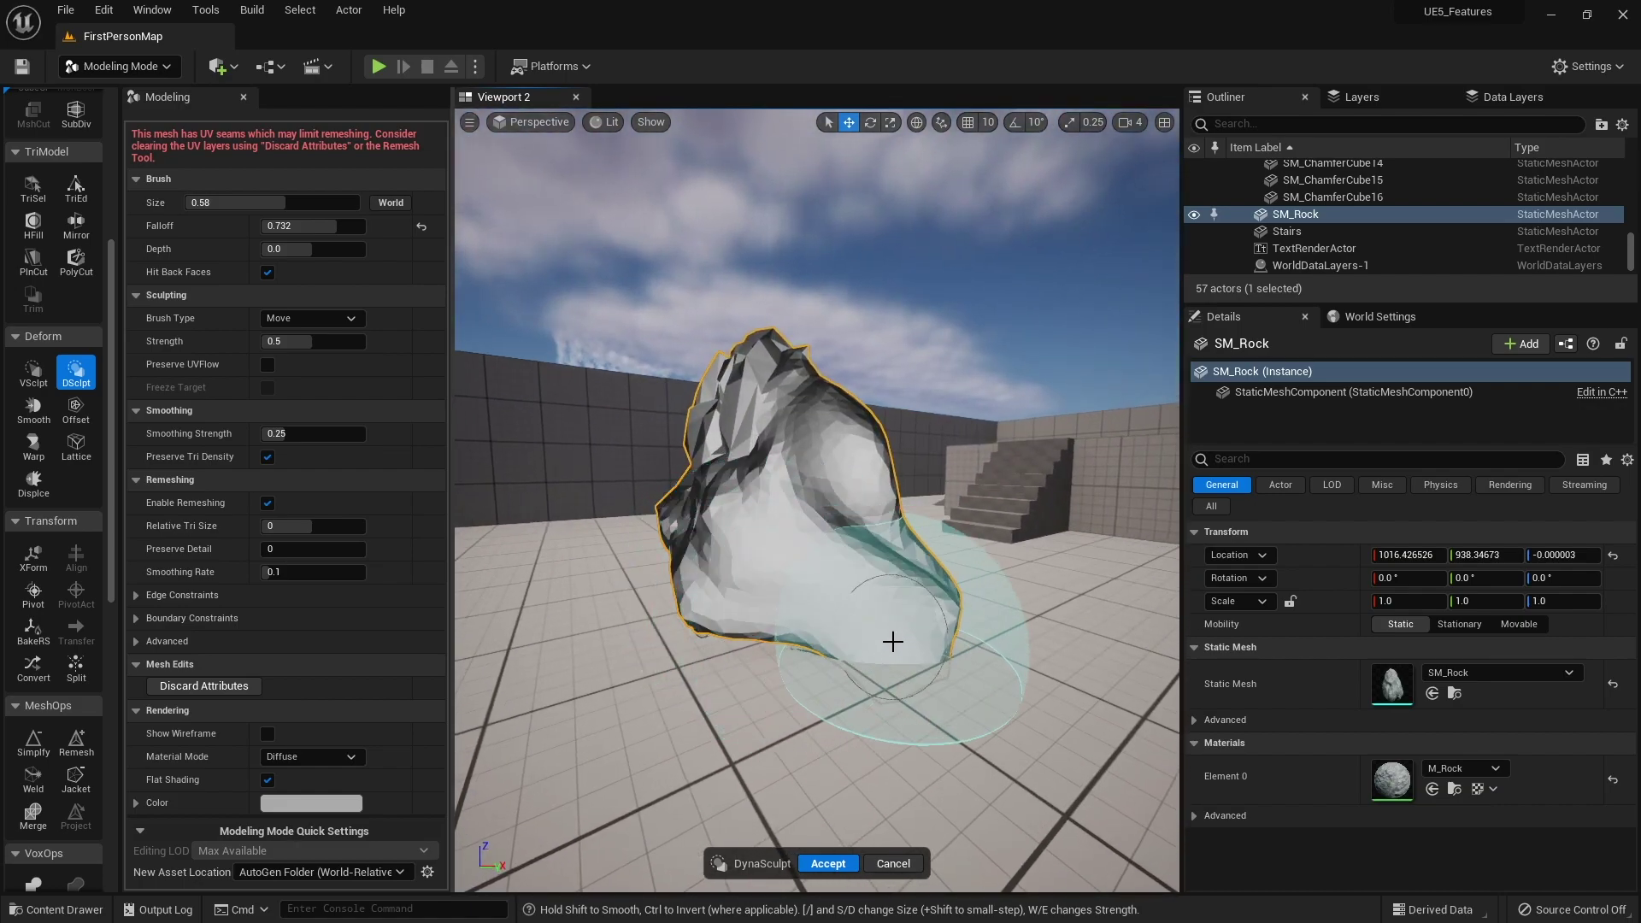
- Stretch the rock's protruding base into a long arm along the floor and set the brush falloff to 0.212
mouse_move(769, 597)
left_mouse_down("alt")
mouse_move(938, 608)
mouse_move(1052, 572)
mouse_move(881, 620)
mouse_move(833, 599)
mouse_move(842, 628)
mouse_move(616, 637)
mouse_move(874, 624)
mouse_move(662, 659)
mouse_move(769, 548)
mouse_move(761, 718)
mouse_move(974, 470)
mouse_move(997, 561)
mouse_move(980, 581)
left_mouse_up("alt")
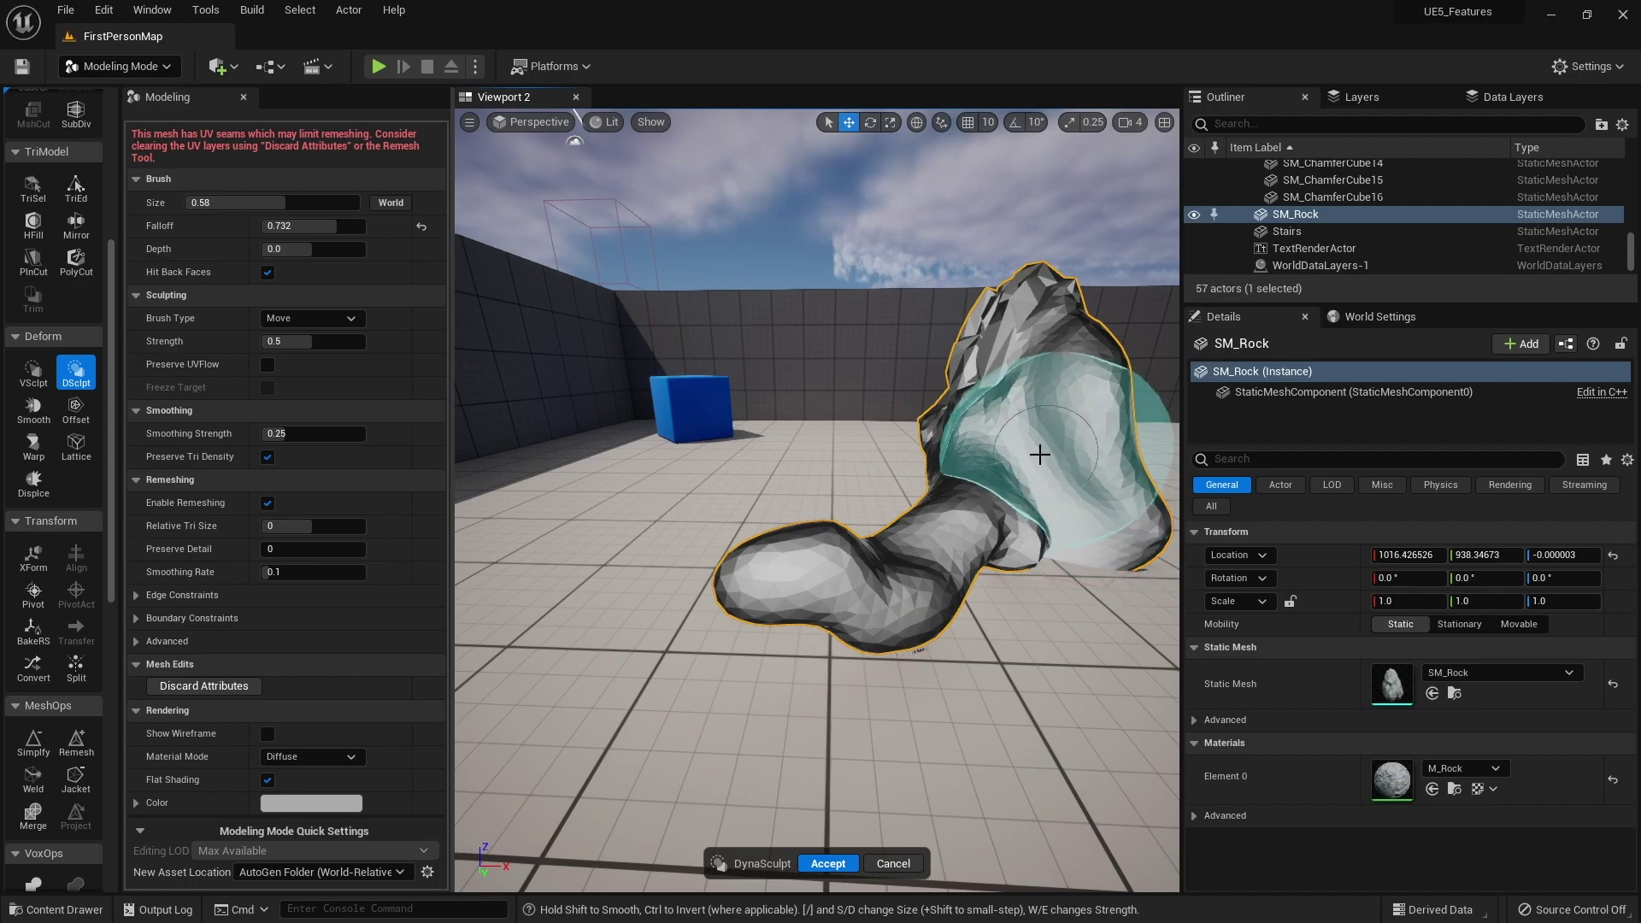
mouse_move(849, 598)
left_mouse_down()
mouse_move(714, 629)
mouse_move(704, 652)
mouse_move(769, 585)
mouse_move(701, 576)
left_mouse_up()
mouse_move(884, 575)
left_mouse_down()
mouse_move(997, 541)
mouse_move(1029, 561)
mouse_move(1110, 520)
mouse_move(1018, 513)
mouse_move(949, 480)
mouse_move(893, 392)
mouse_move(919, 384)
left_mouse_up()
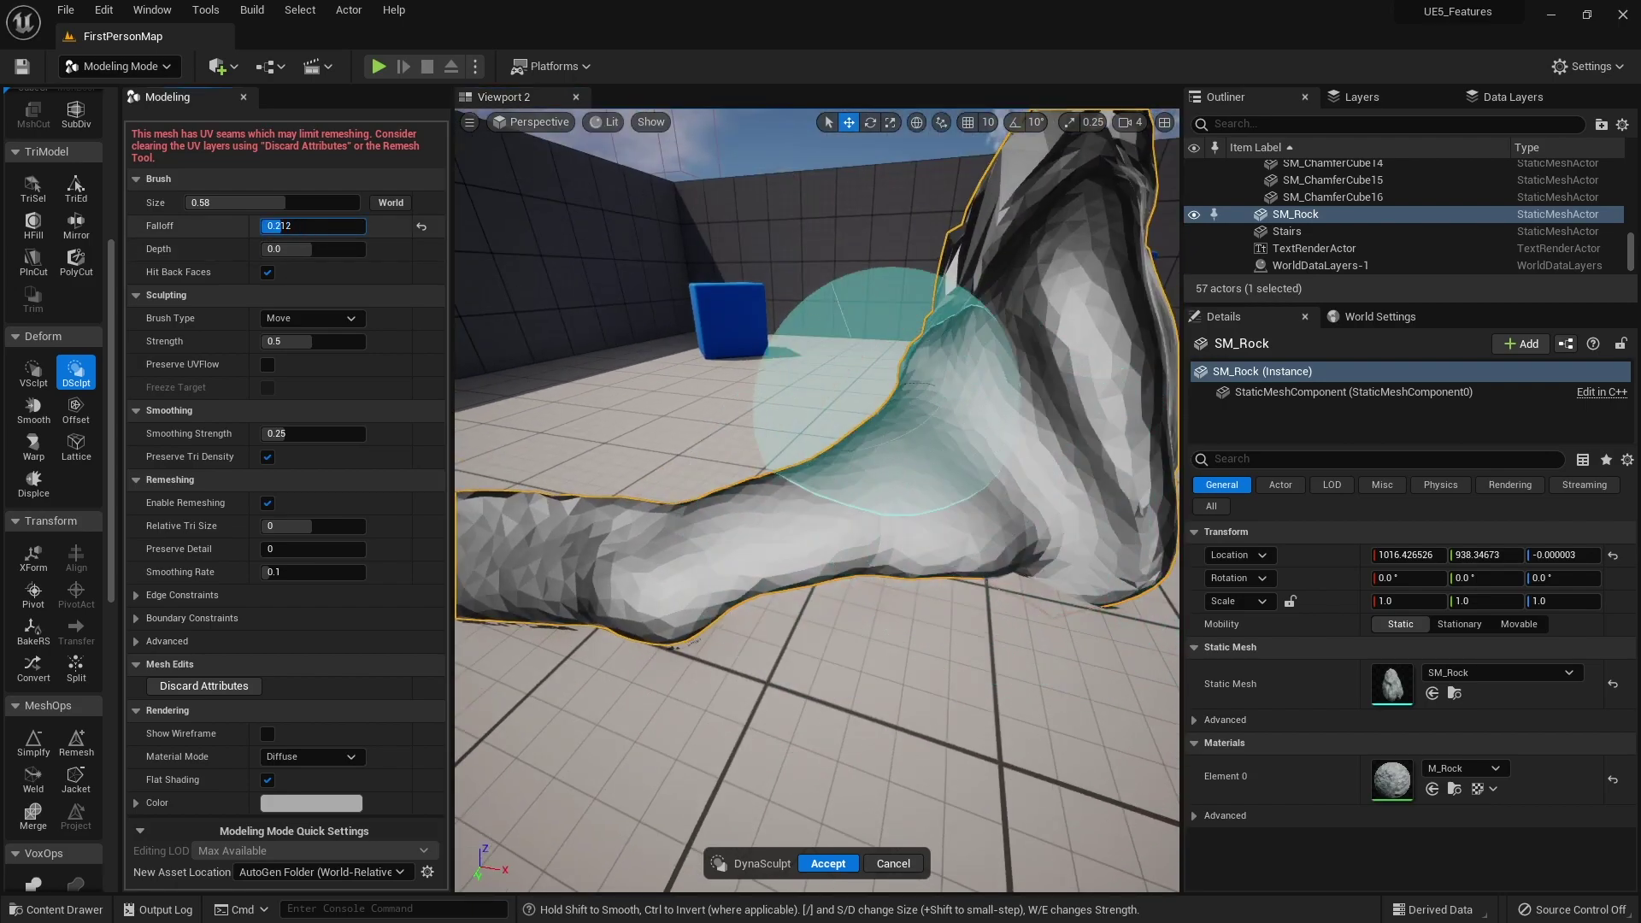
- Thicken the area where the arm meets the rock's body using the Vertex Sculpt tool
left_click(34, 373)
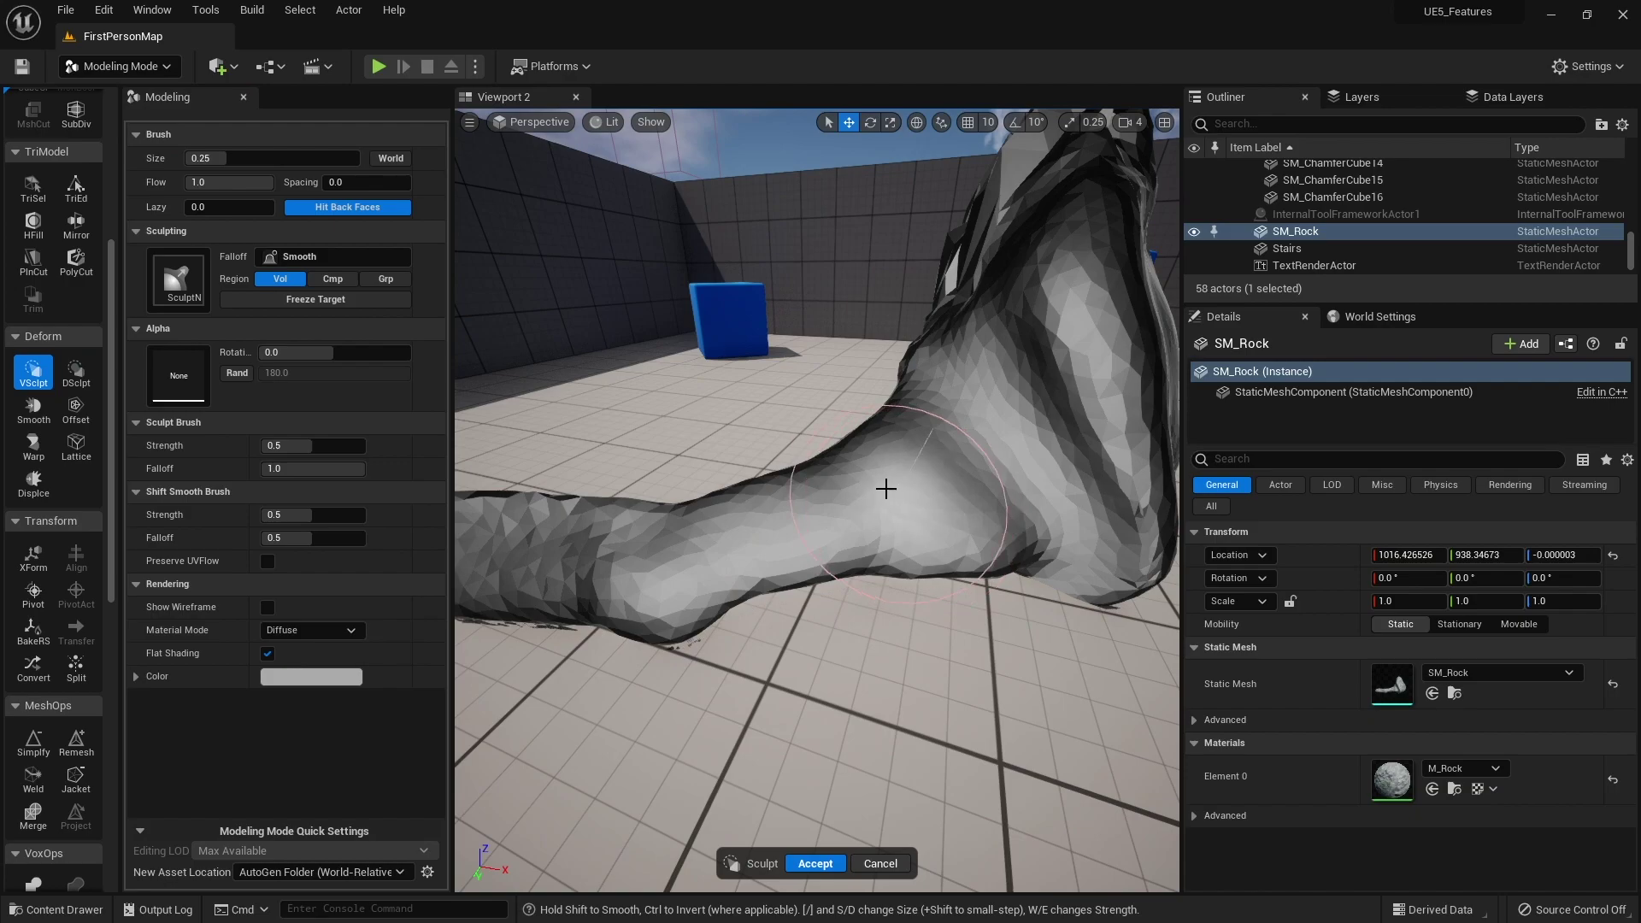
mouse_move(797, 501)
left_mouse_down()
mouse_move(743, 522)
mouse_move(714, 575)
mouse_move(965, 548)
mouse_move(1103, 566)
mouse_move(1120, 548)
left_mouse_up()
mouse_move(901, 328)
left_mouse_down()
mouse_move(839, 311)
mouse_move(898, 359)
mouse_move(879, 407)
left_mouse_up()
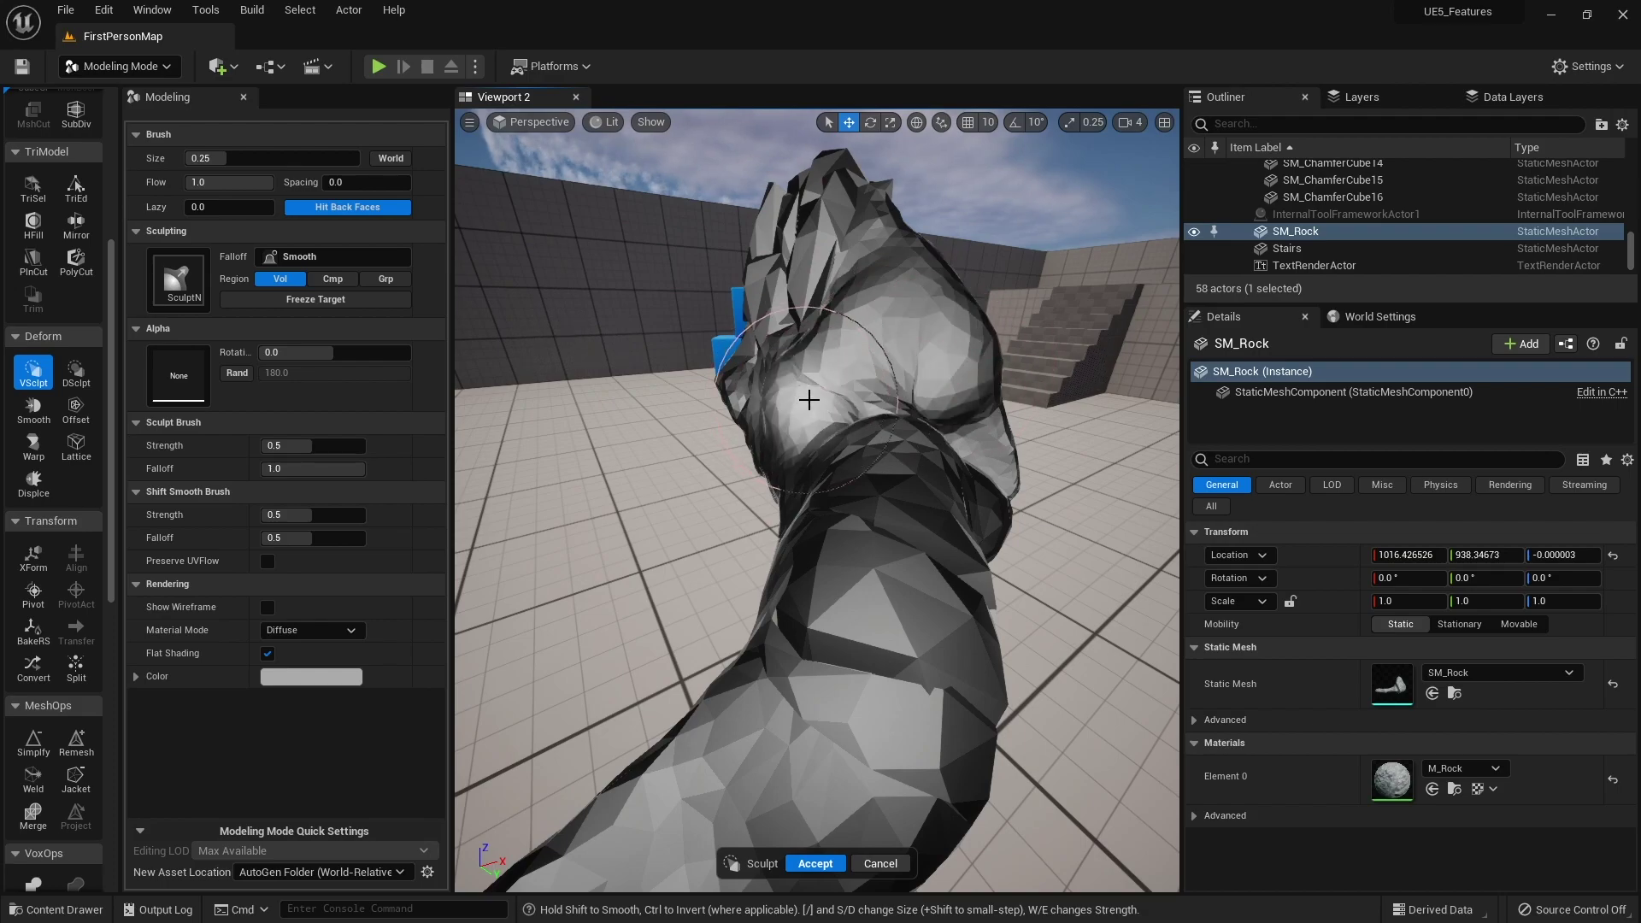
right_click_drag(974, 435, 918, 477)
mouse_move(964, 521)
left_mouse_down()
mouse_move(960, 556)
mouse_move(941, 531)
left_mouse_up()
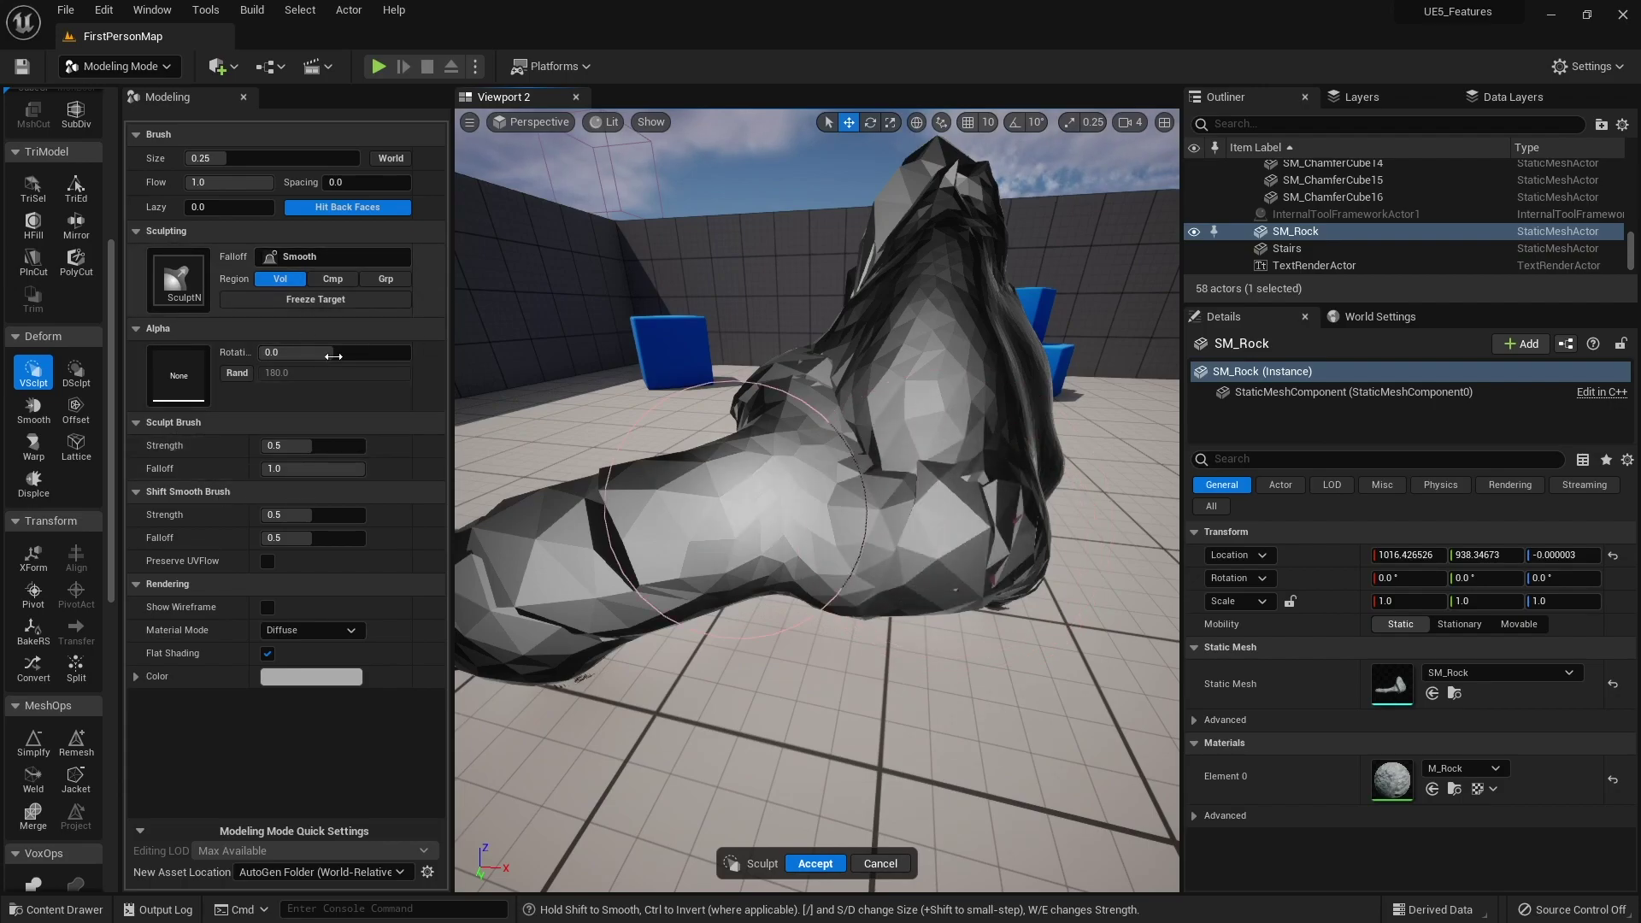
- Sculpt more volume onto the rock's arm and accept the Vertex Sculpt changes
right_click_drag(740, 490, 769, 479)
mouse_move(652, 498)
left_mouse_down()
mouse_move(586, 488)
mouse_move(764, 524)
left_mouse_up()
right_click_drag(909, 529, 1037, 491)
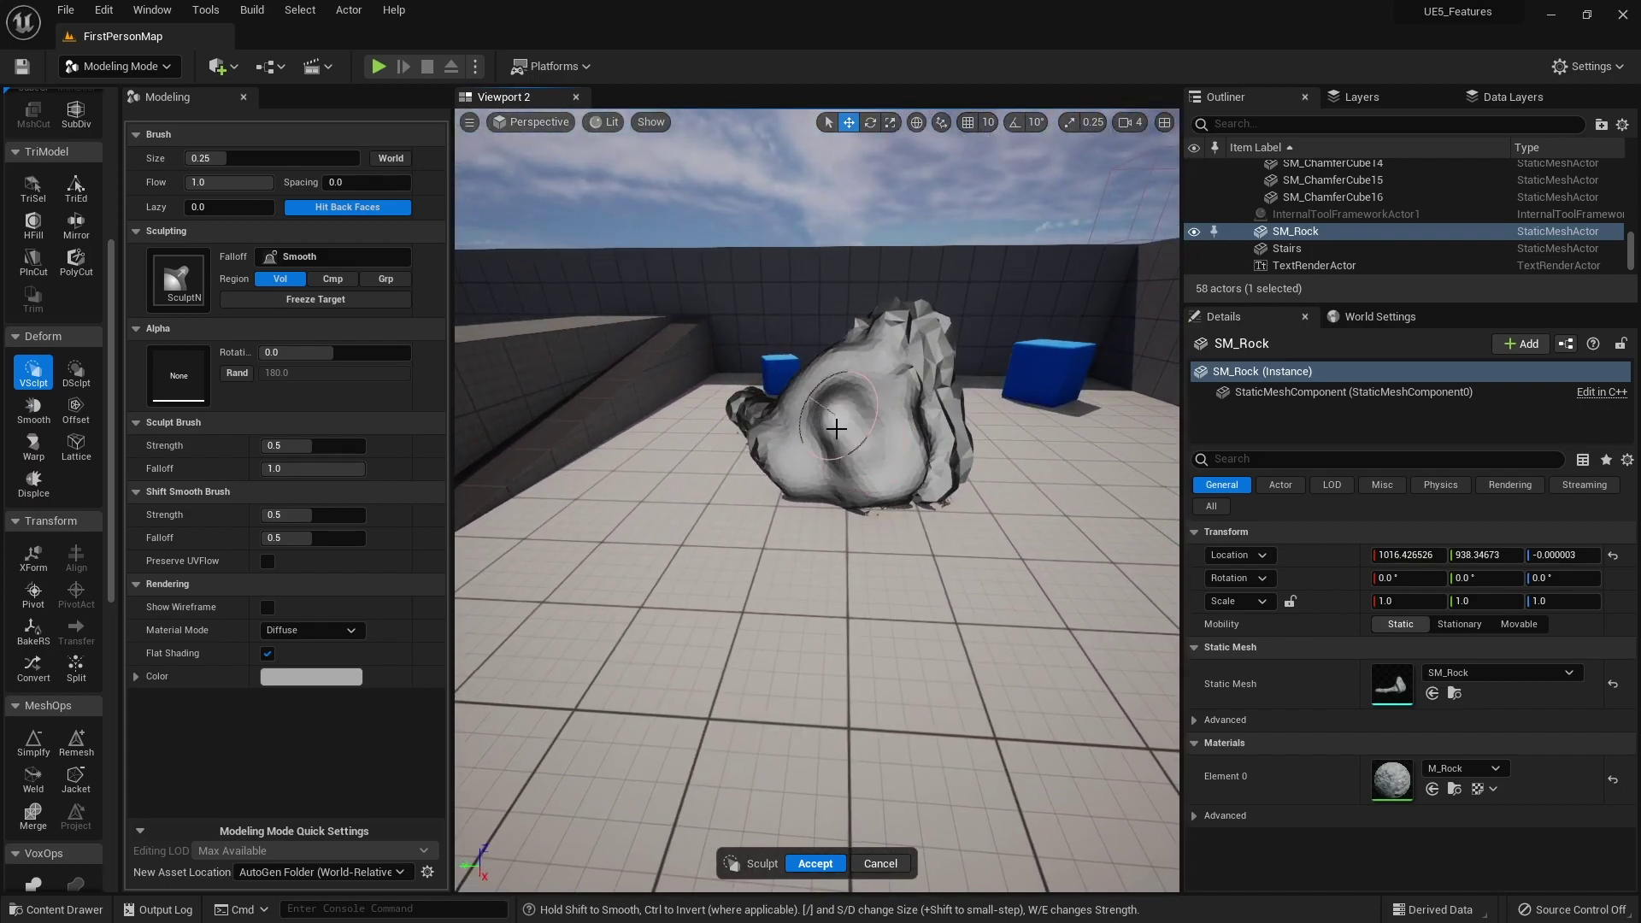
right_click_drag(905, 469, 1034, 469)
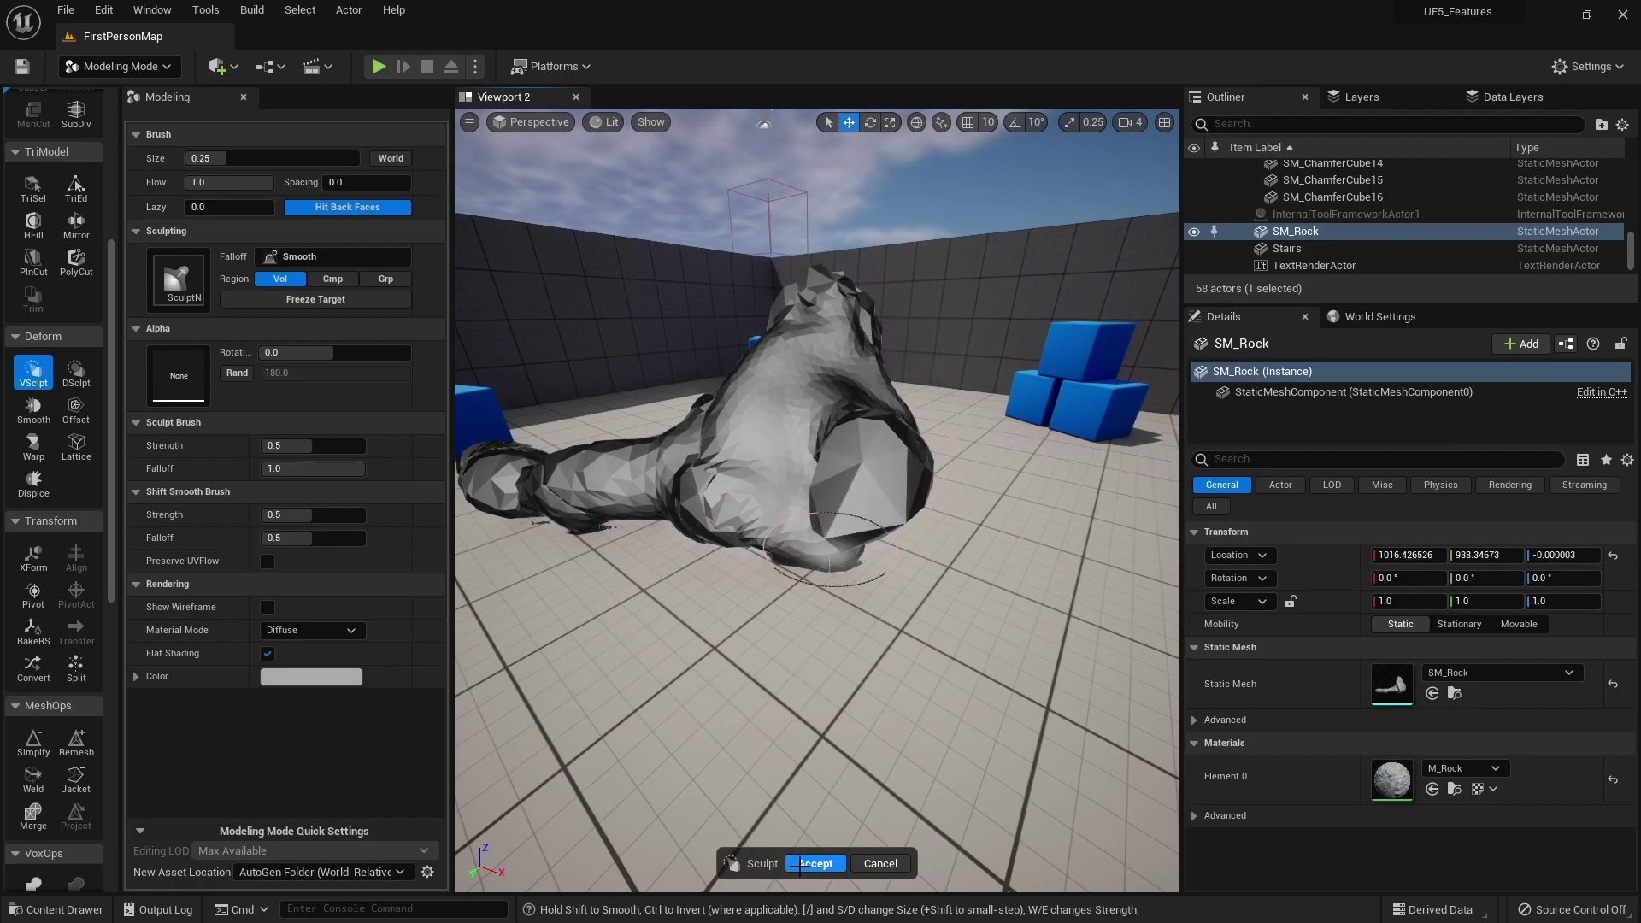
left_click(800, 865)
mouse_move(817, 598)
right_mouse_down()
mouse_move(983, 603)
mouse_move(992, 547)
mouse_move(897, 598)
mouse_move(983, 603)
mouse_move(906, 590)
right_mouse_up()
right_click_drag(833, 829, 844, 609)
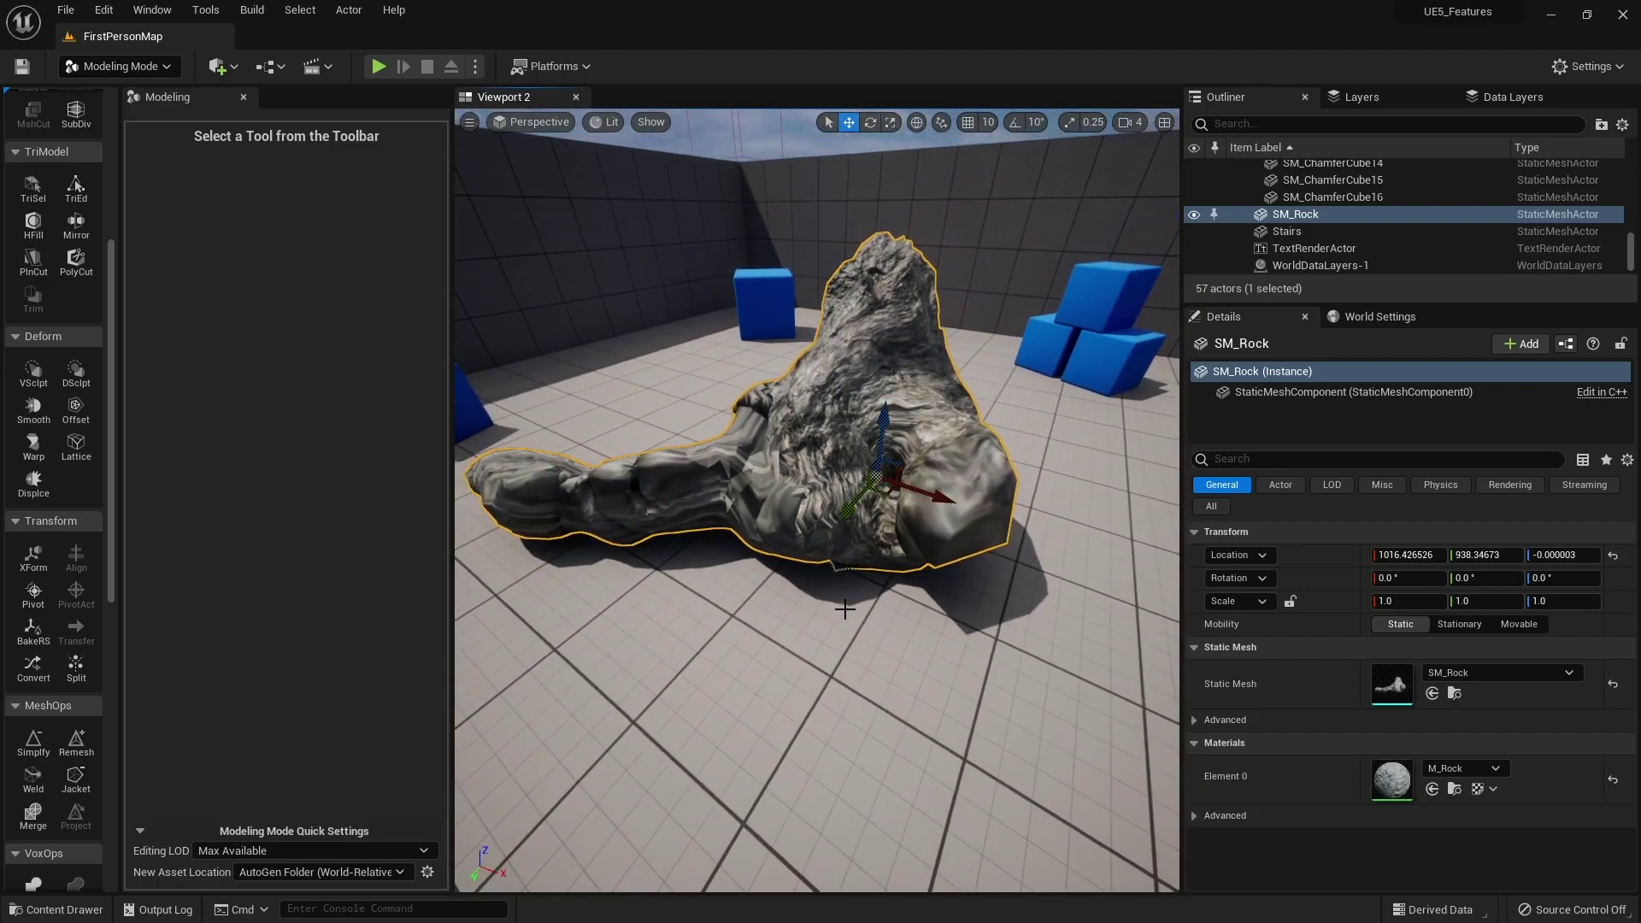
- Regenerate the sculpted rock's UVs with AutoUV using the Patch Builder method, accept, and inspect the texture from several sides
scroll(43, 662, "down", 15)
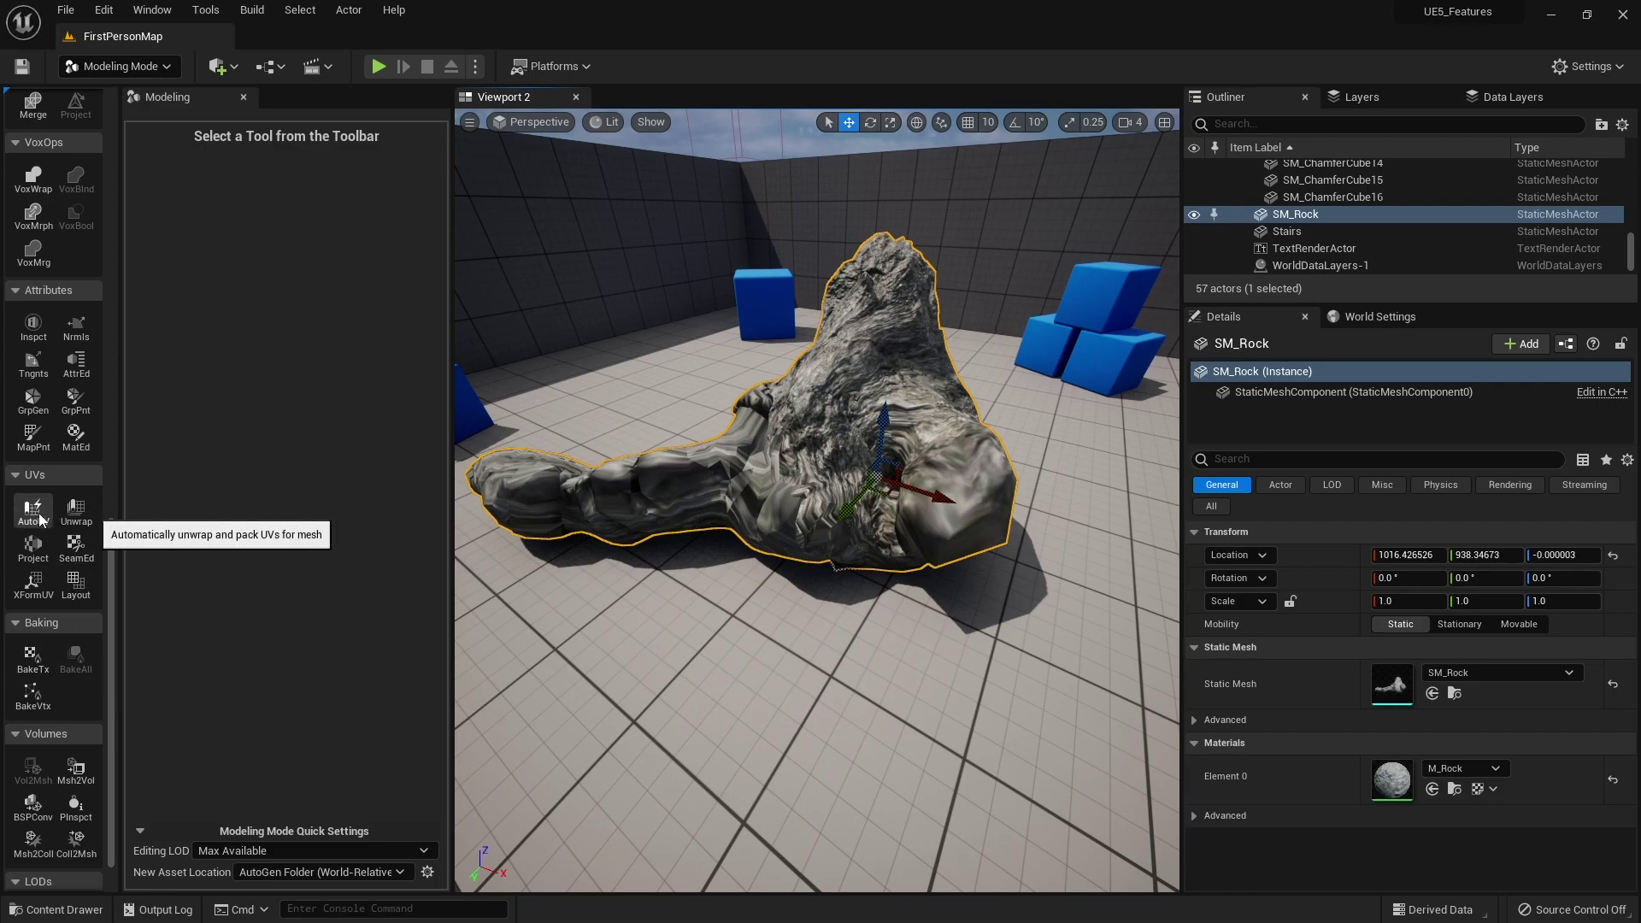
left_click(33, 512)
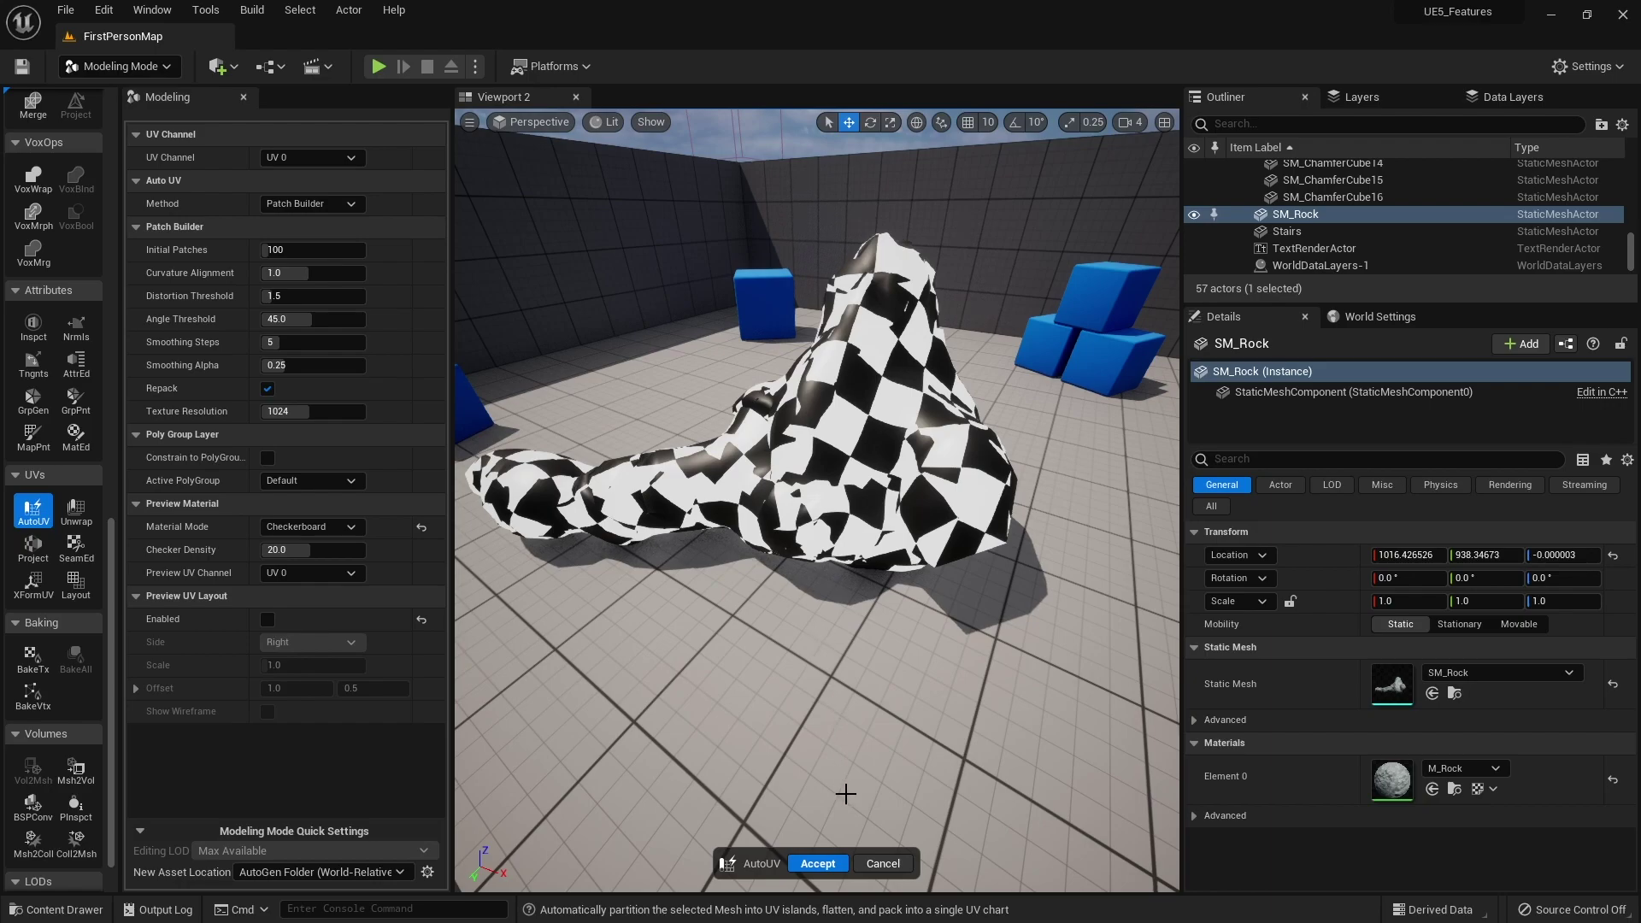
right_click_drag(815, 714, 815, 714)
right_click_drag(817, 500, 872, 500)
right_click_drag(771, 689, 818, 690)
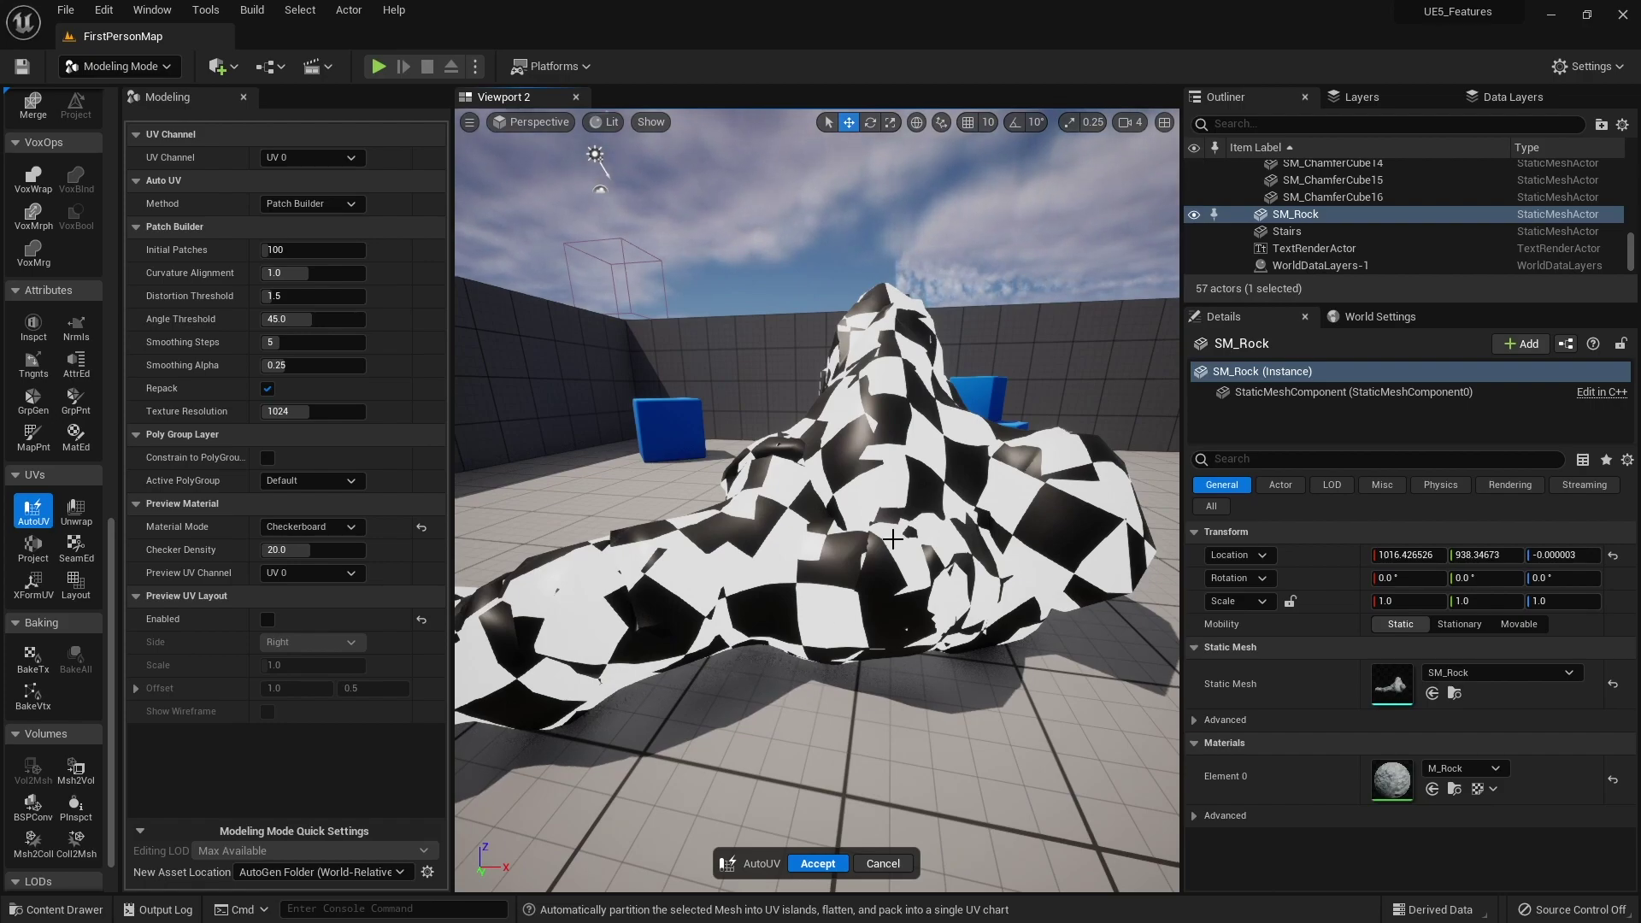
left_click(823, 862)
right_click_drag(816, 599, 959, 640)
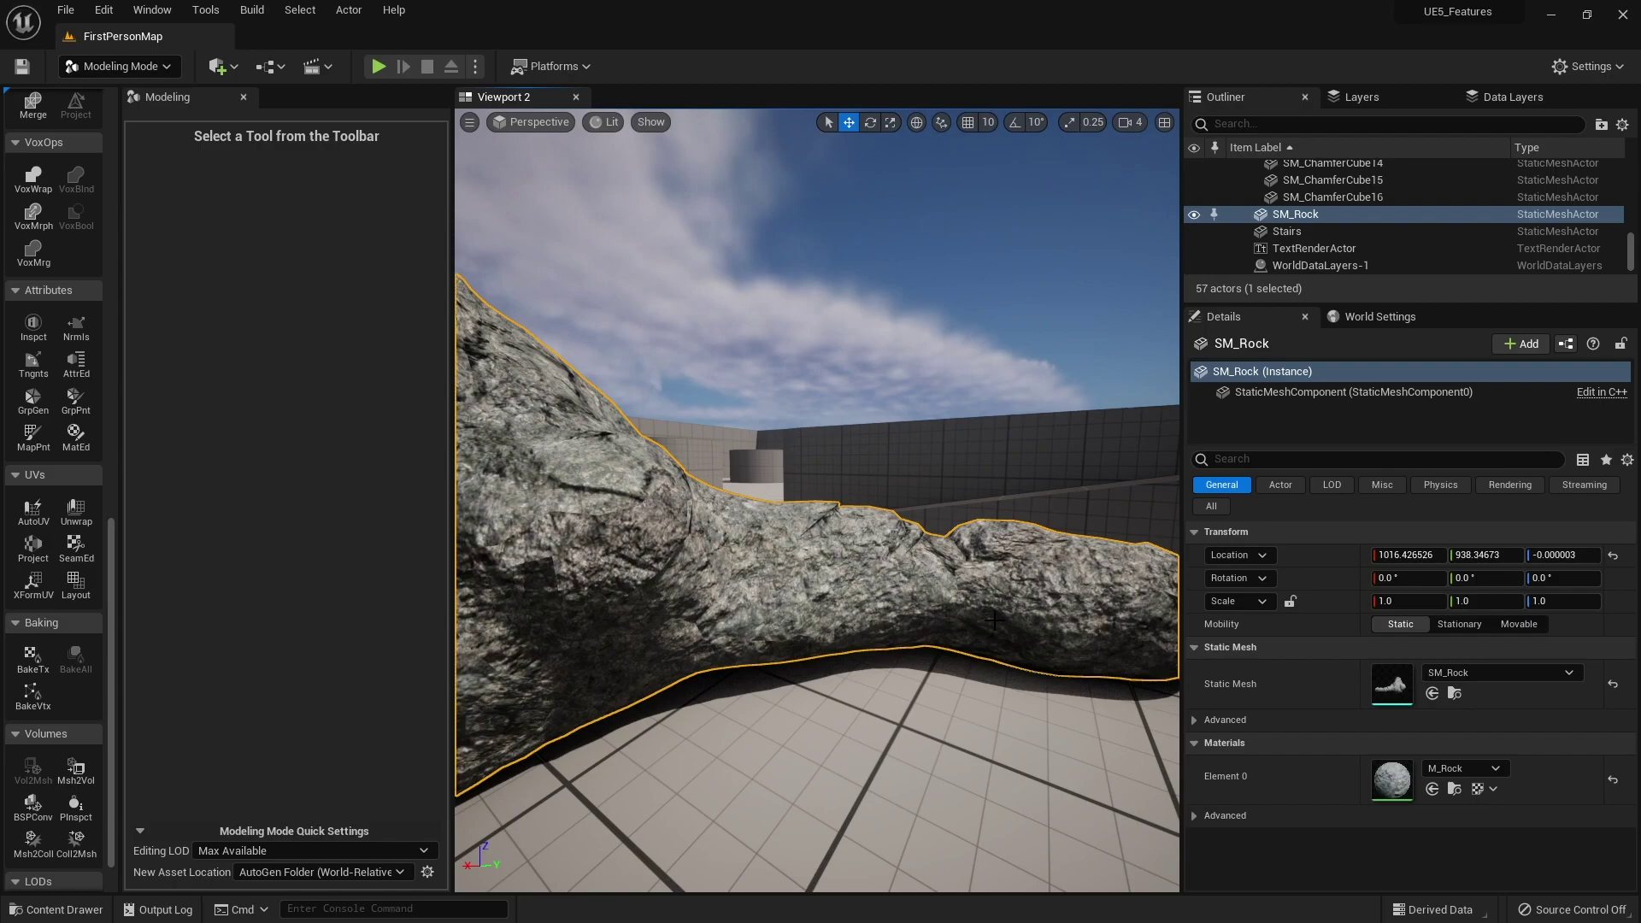
mouse_move(806, 555)
right_mouse_down()
mouse_move(726, 530)
mouse_move(770, 616)
mouse_move(805, 581)
mouse_move(806, 556)
right_mouse_up()
right_click_drag(582, 451, 705, 468)
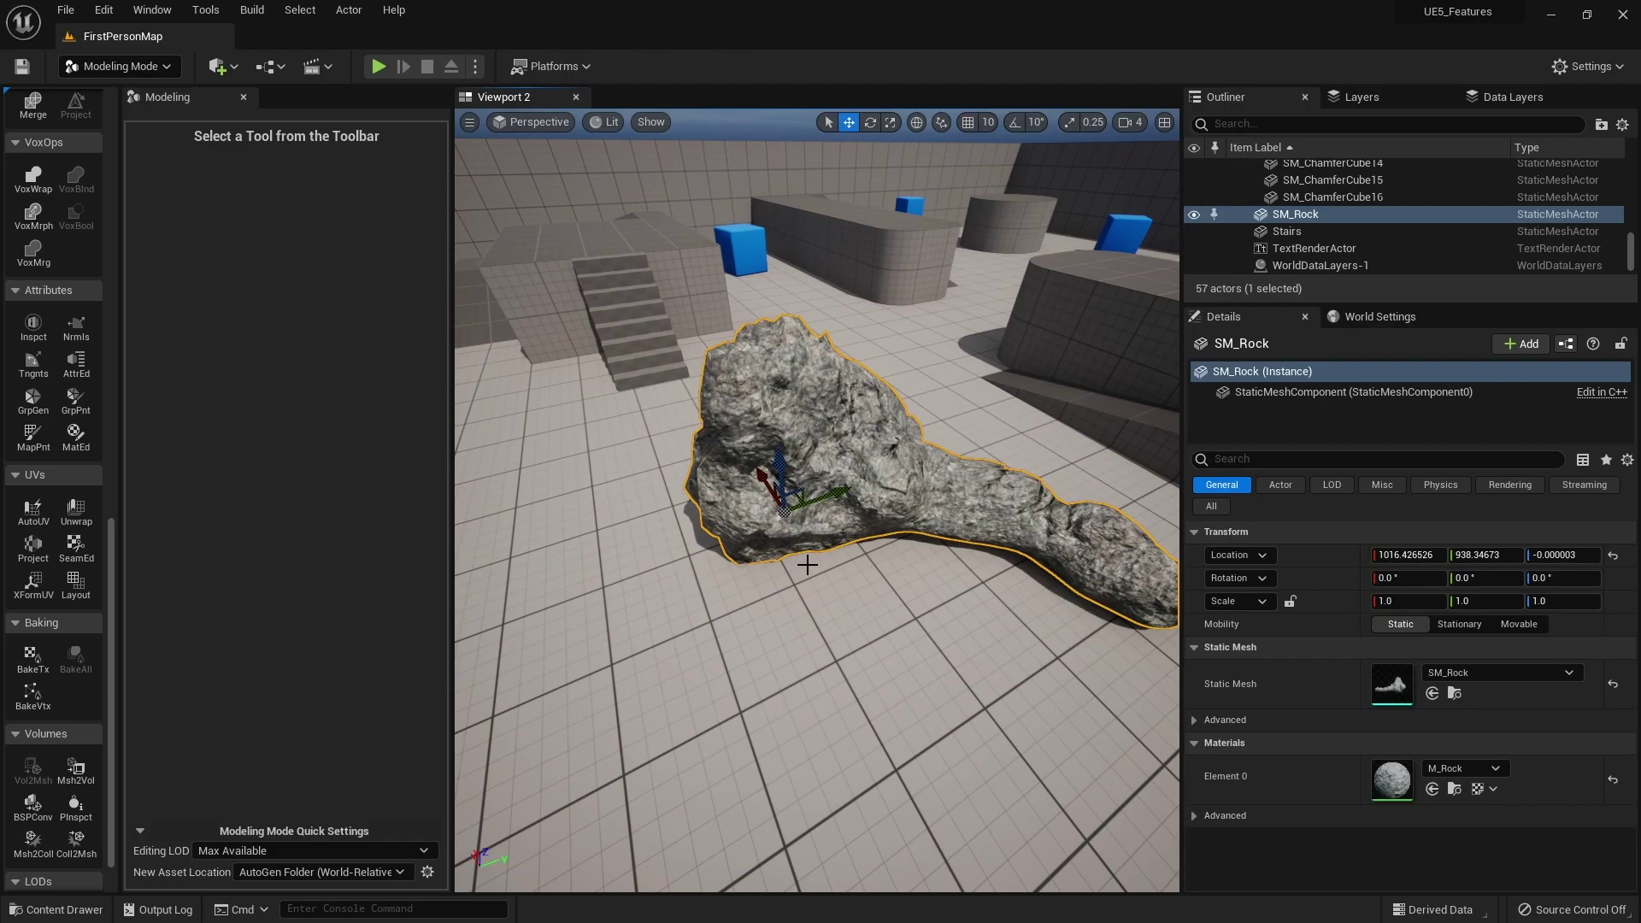